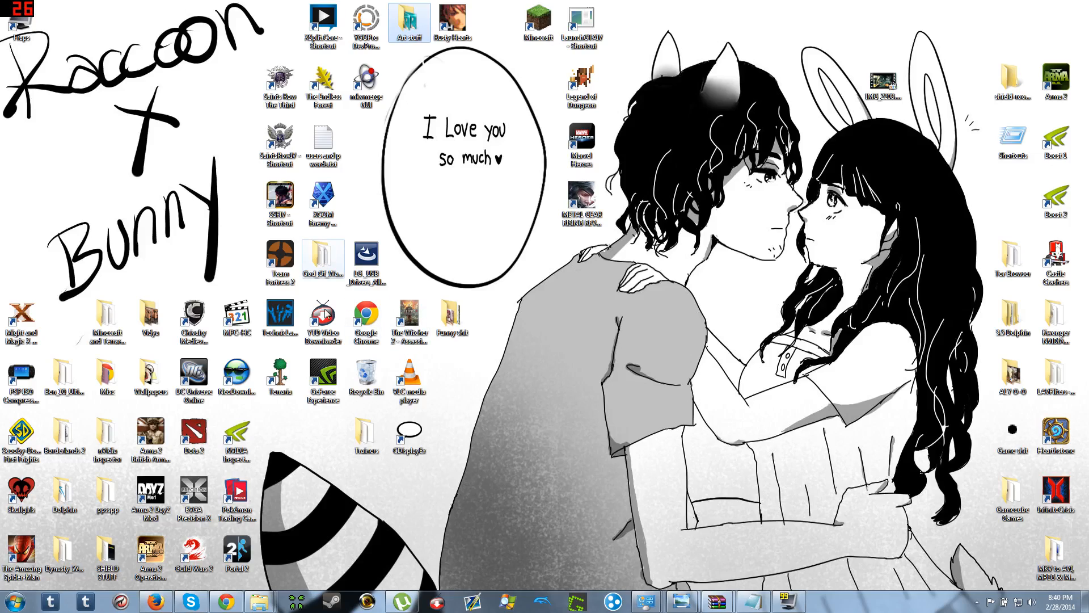
Open the SHIELD device from the Explorer jump list and check its SD card and Internal storage drives
right_click(259, 602)
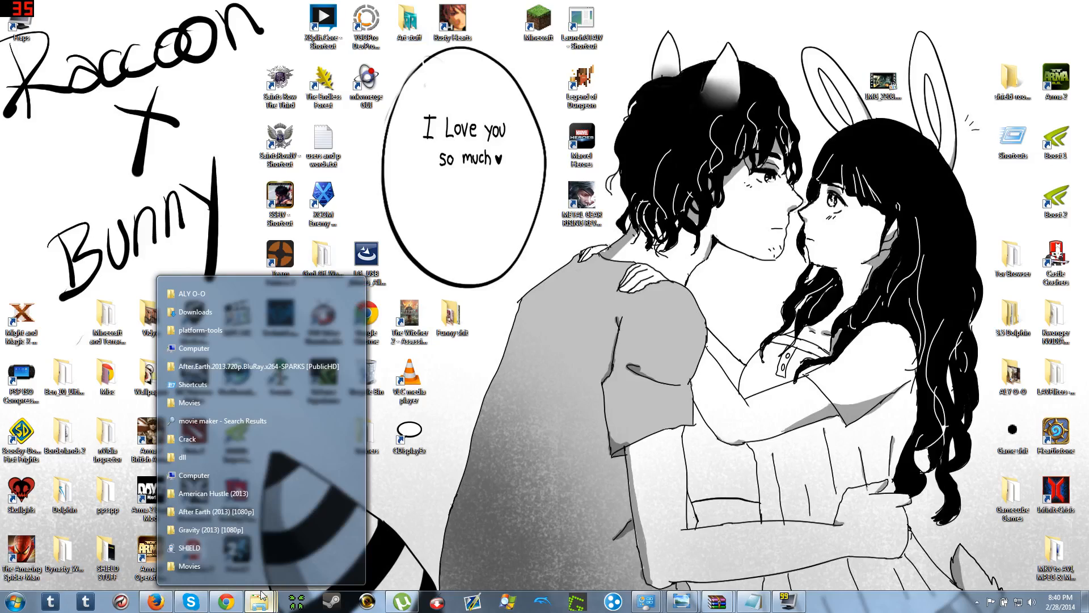
left_click(247, 544)
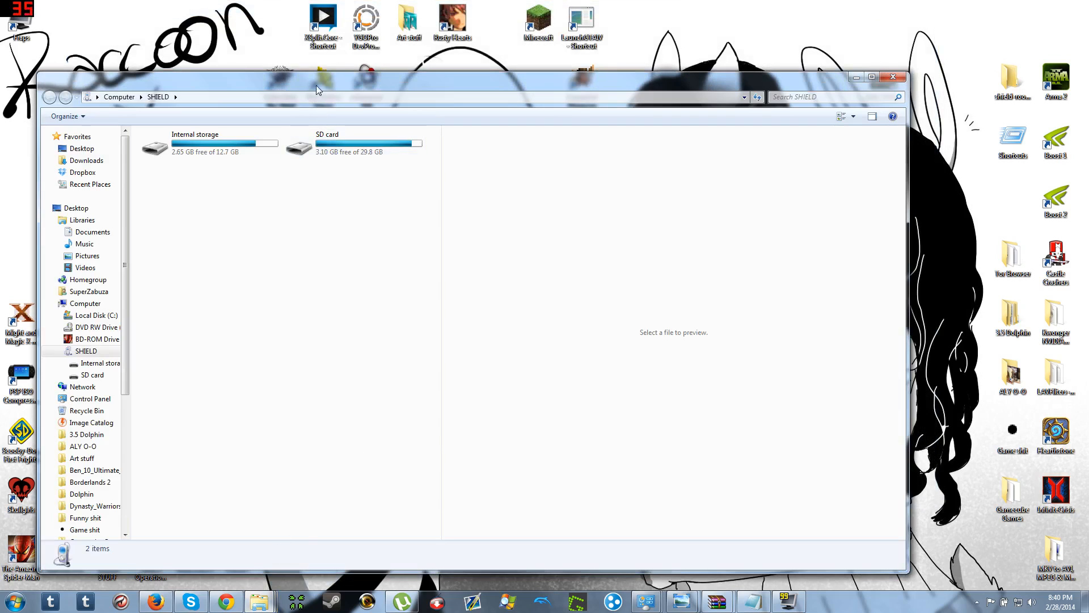
left_click_drag(316, 86, 487, 94)
left_click(511, 164)
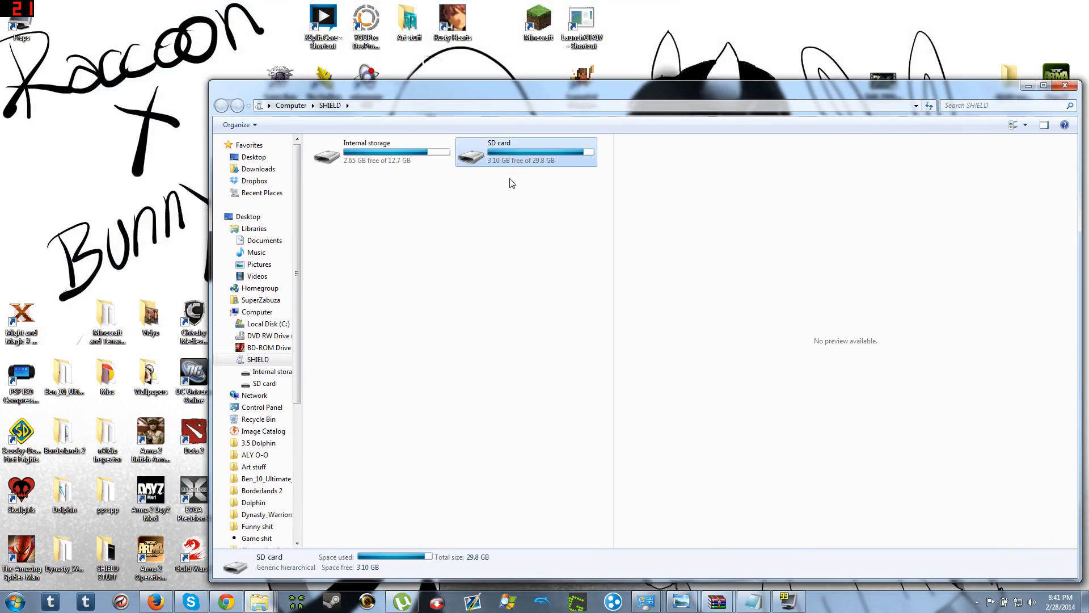
left_click(413, 160)
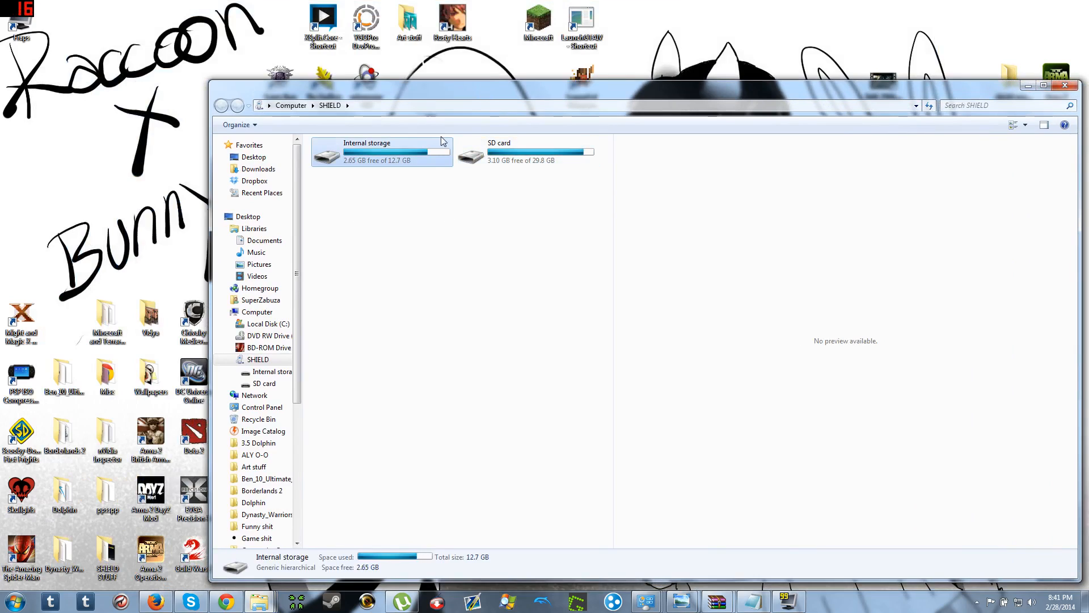
Pick SHIELD again from the Explorer taskbar's recent folders list
right_click(260, 602)
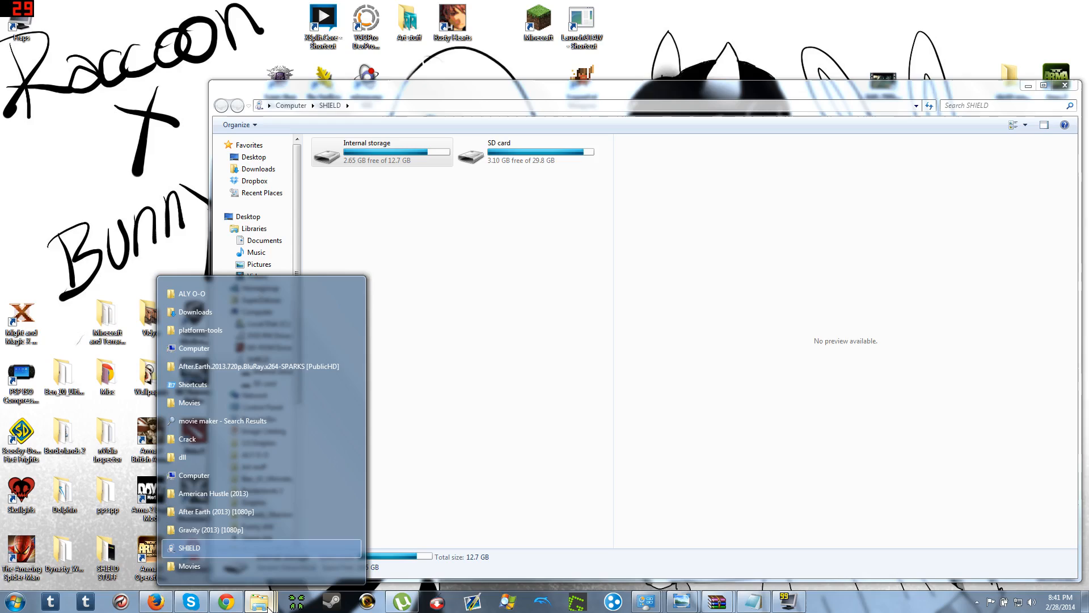
left_click(270, 549)
Bring uTorrent forward and select the Grand Theft Auto San Andreas torrent in the list
left_click(401, 601)
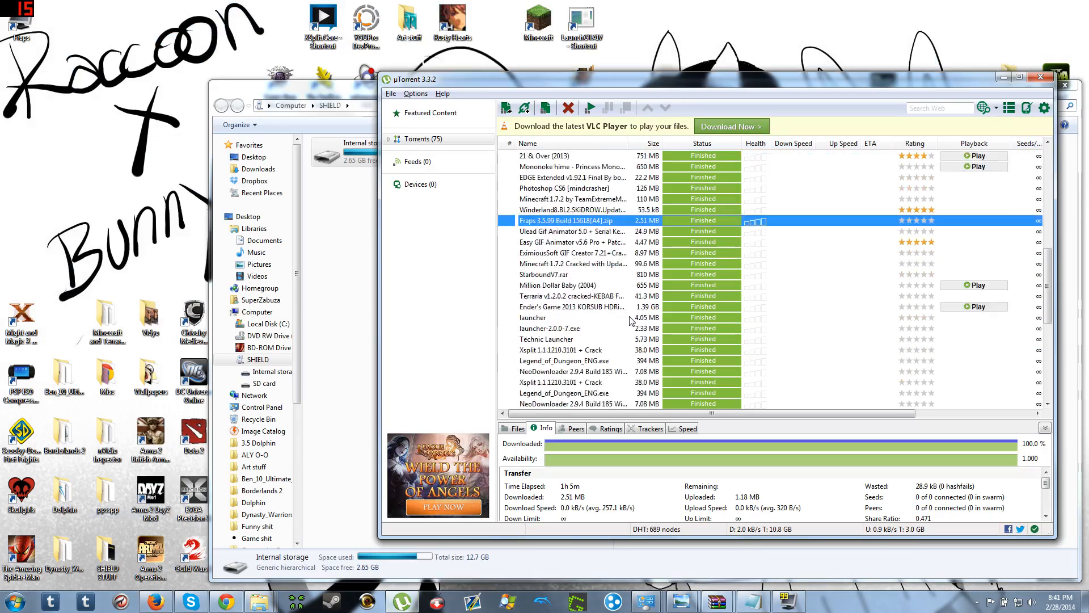
scroll(618, 316, "down", 8)
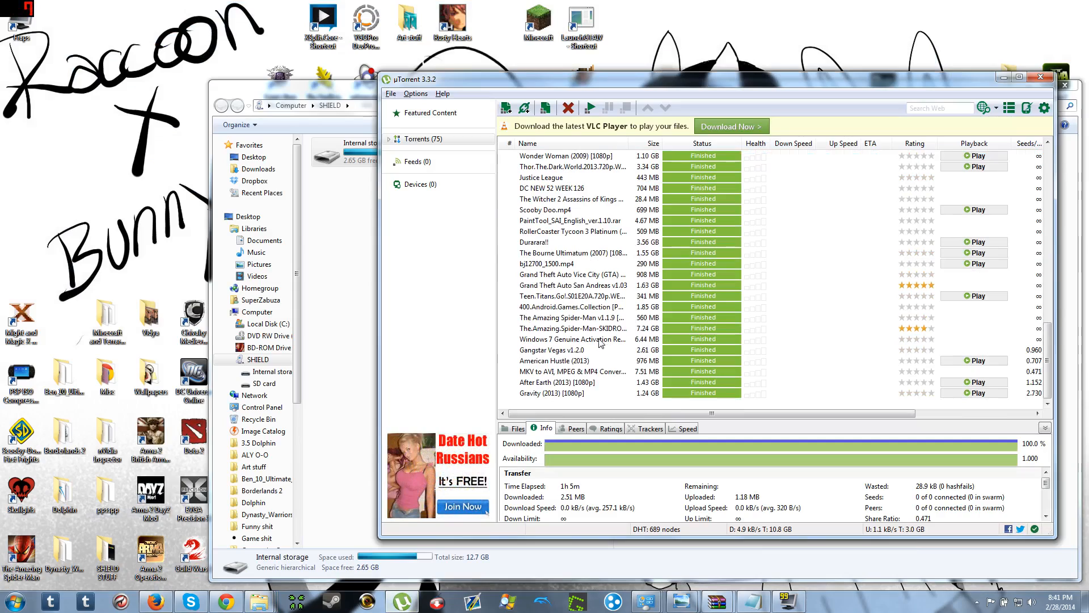
left_click(588, 351)
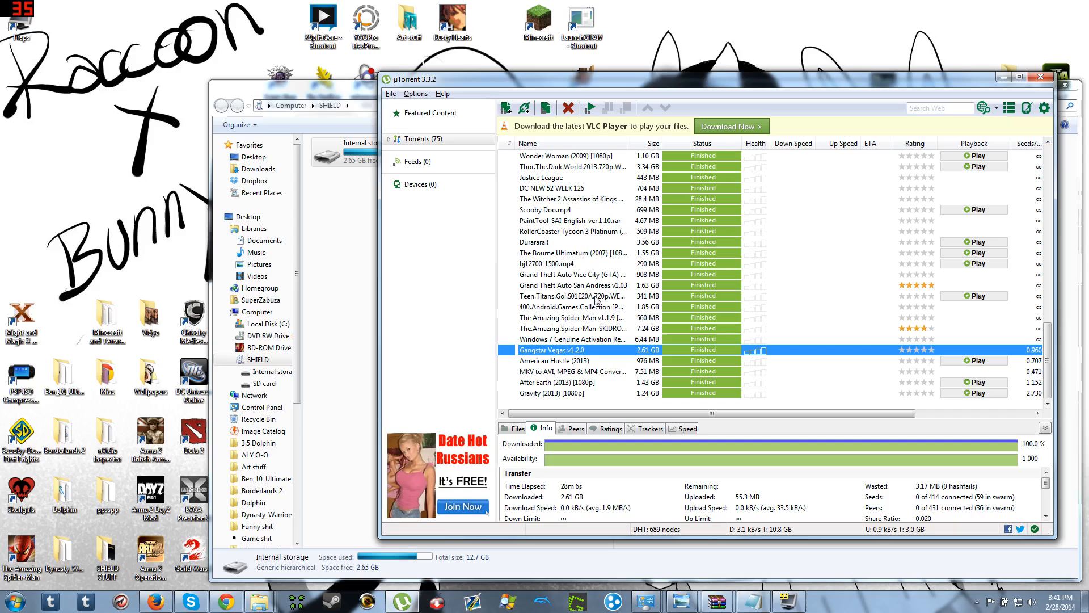
left_click(603, 318)
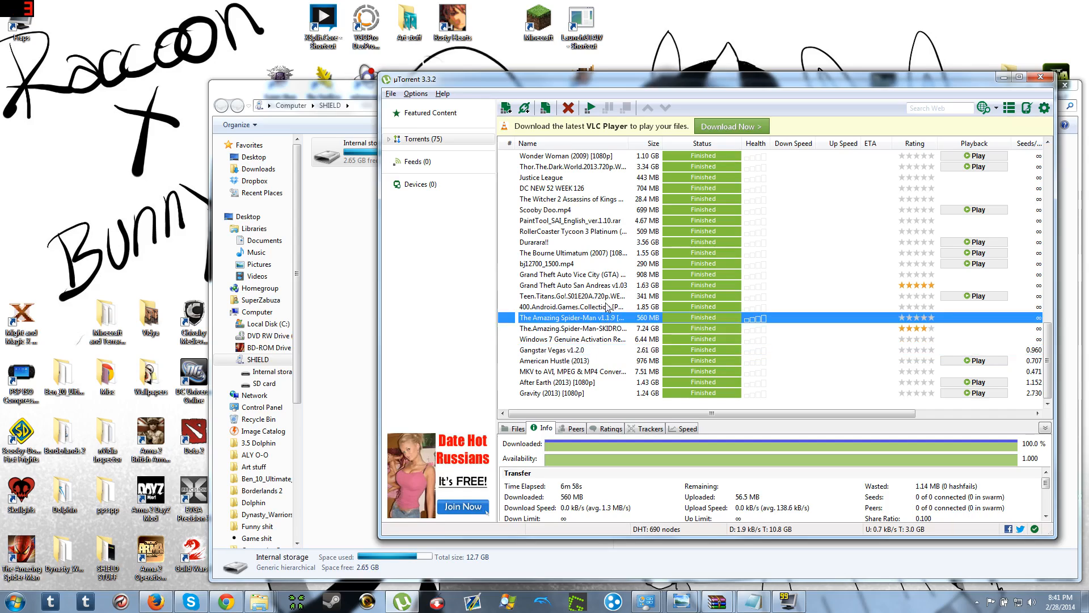
left_click(598, 285)
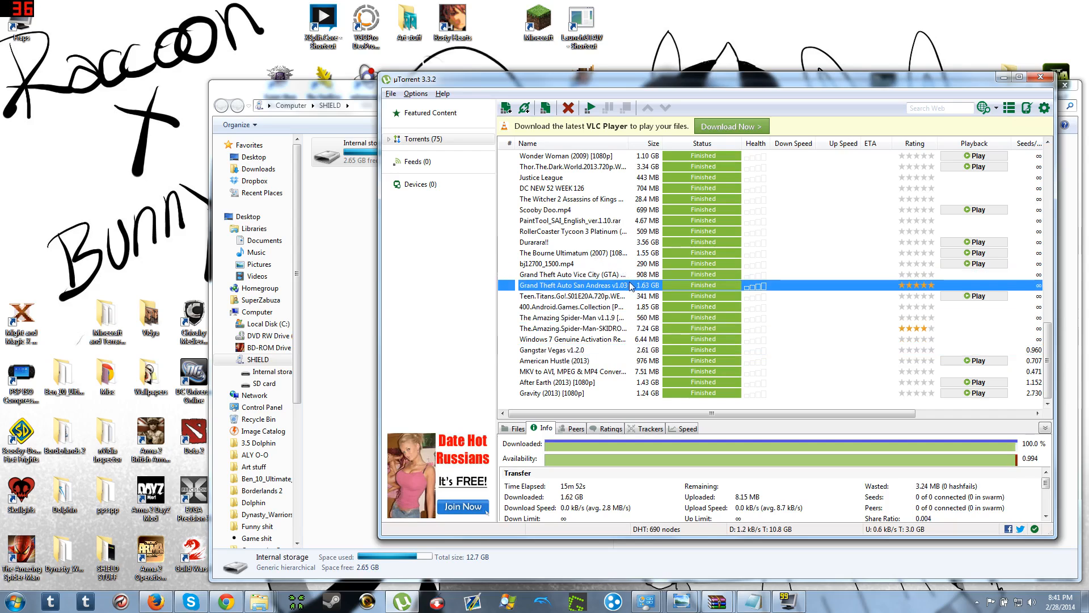
Arrange the SHIELD window to the left of the torrent list
left_click_drag(505, 85, 579, 66)
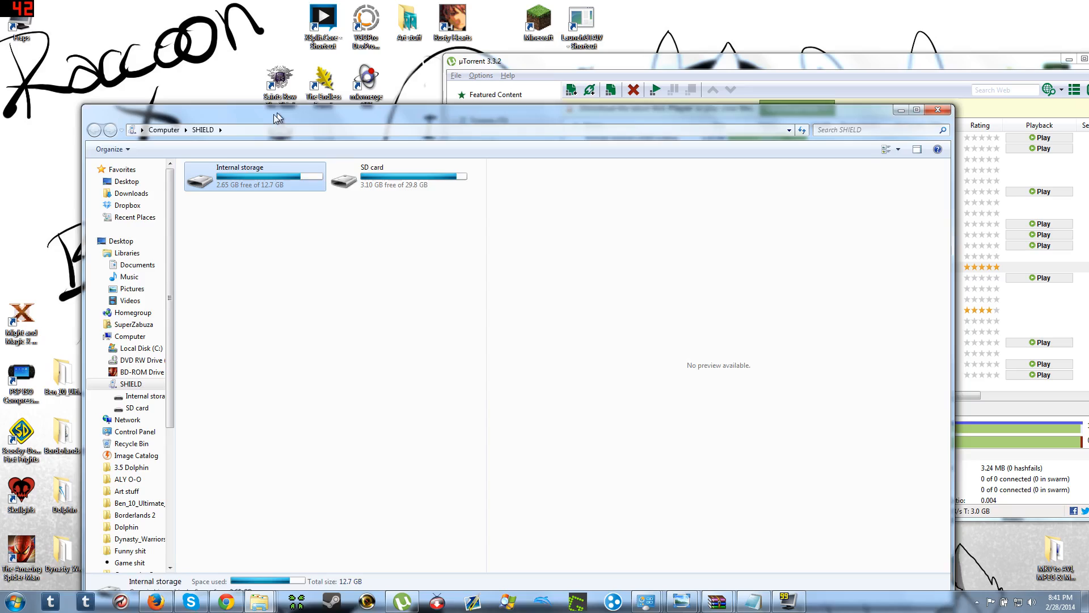
left_click_drag(357, 94, 317, 64)
left_click(563, 62)
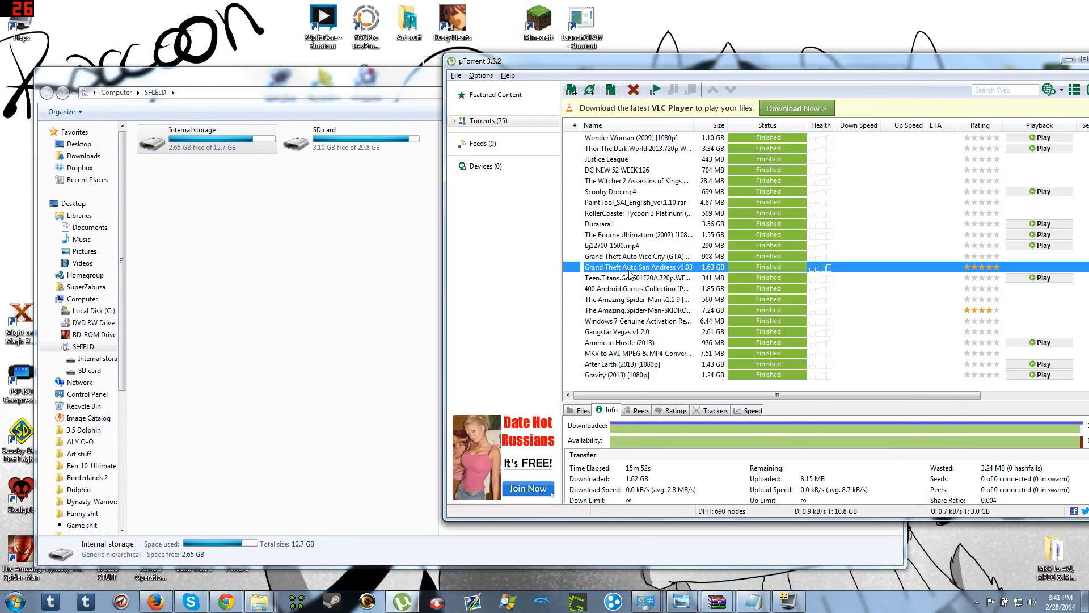
Open the containing folder of the San Andreas torrent from its context menu
right_click(701, 271)
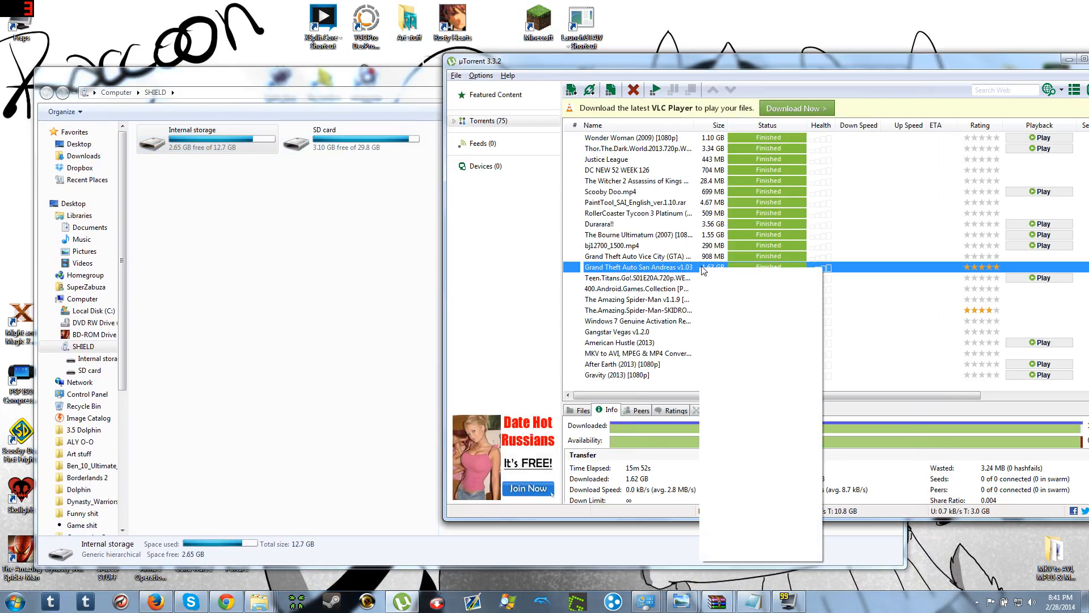
left_click(764, 306)
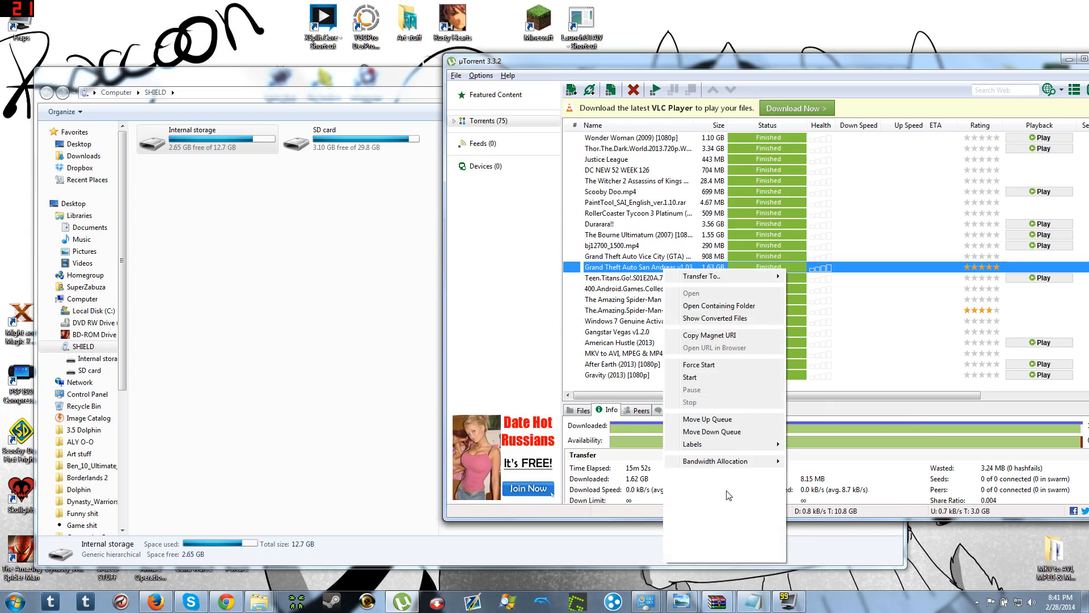
left_click(719, 305)
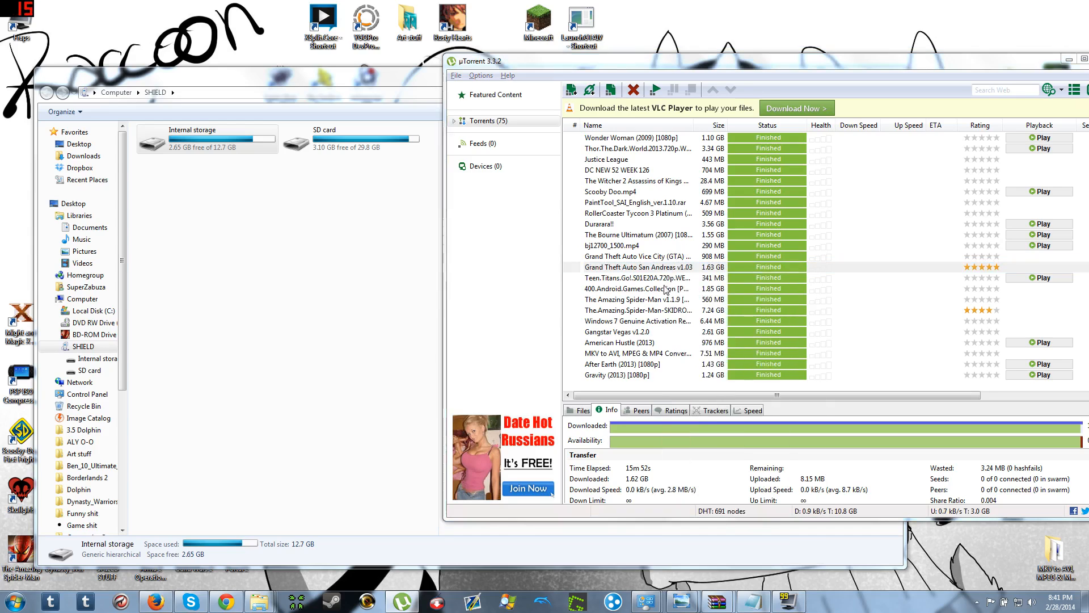
In com.rockstargames.gtasa, select and copy both OBB files, then return to the download folder
left_click_drag(626, 86, 843, 62)
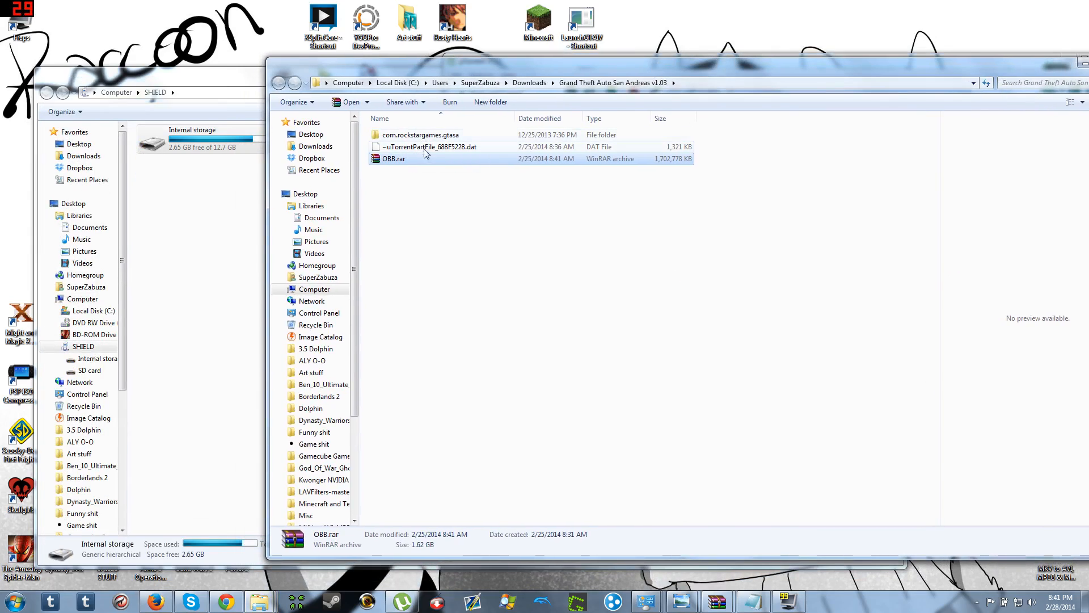
double_click(451, 138)
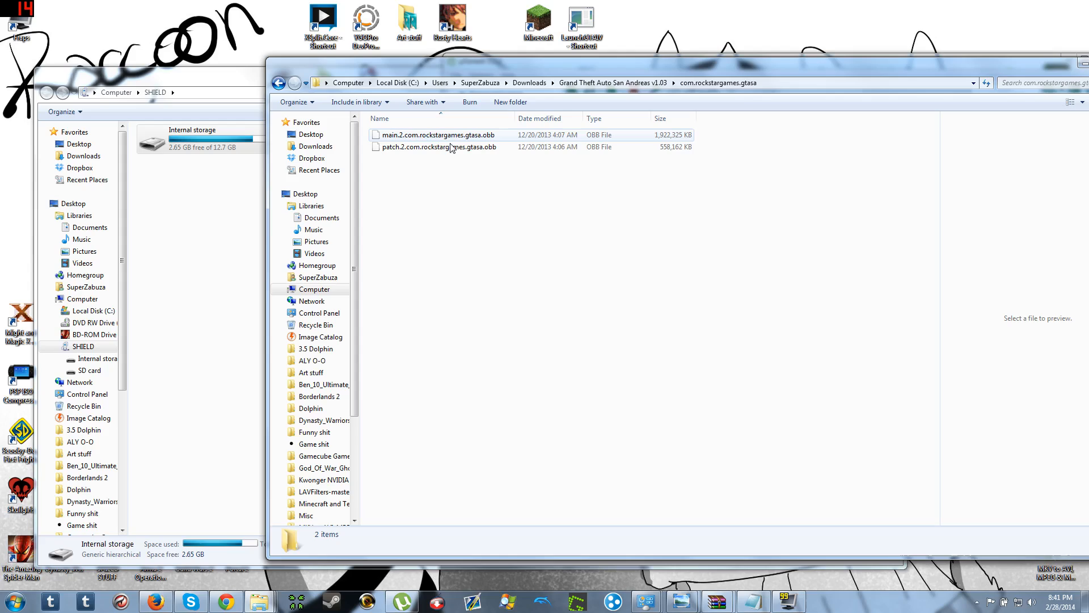
mouse_move(464, 184)
left_mouse_down()
mouse_move(472, 126)
mouse_move(466, 183)
left_mouse_up()
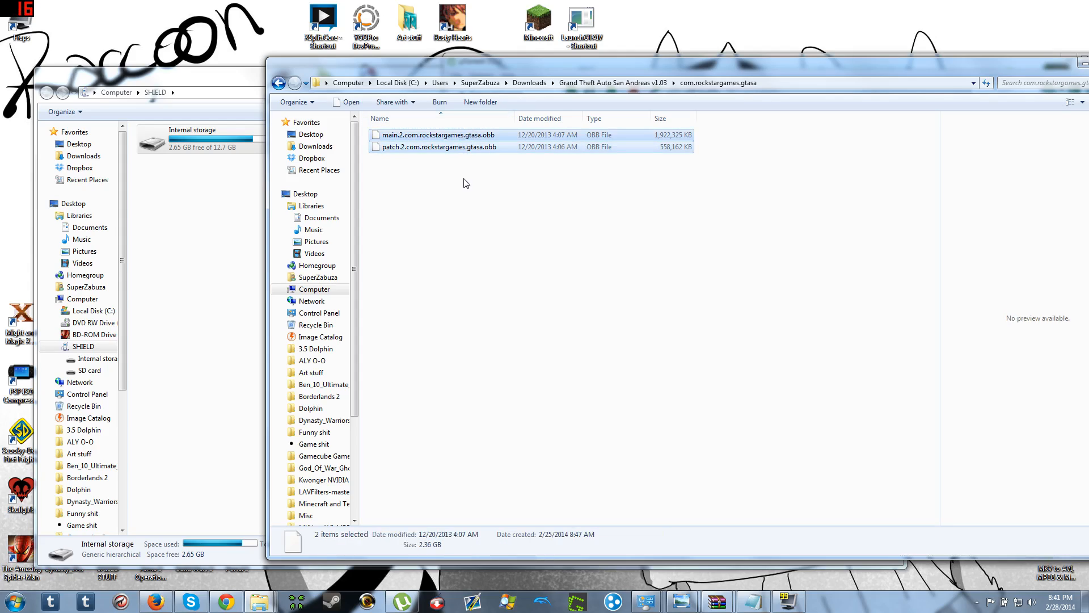
key("ctrl+c")
key("BackSpace")
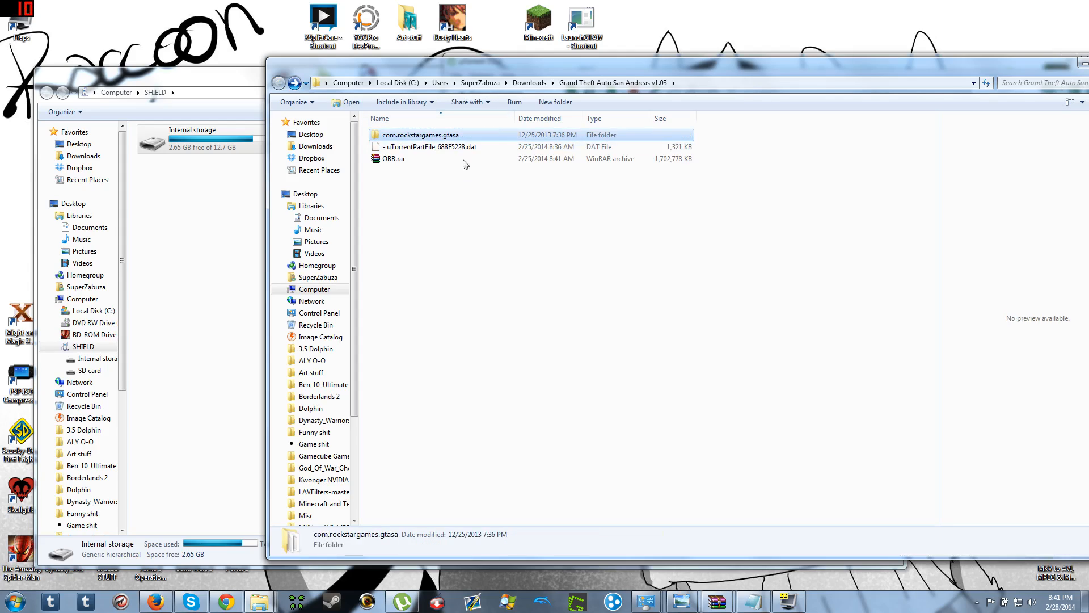
Open the SHIELD's Internal storage in the other window
left_click(234, 183)
double_click(247, 150)
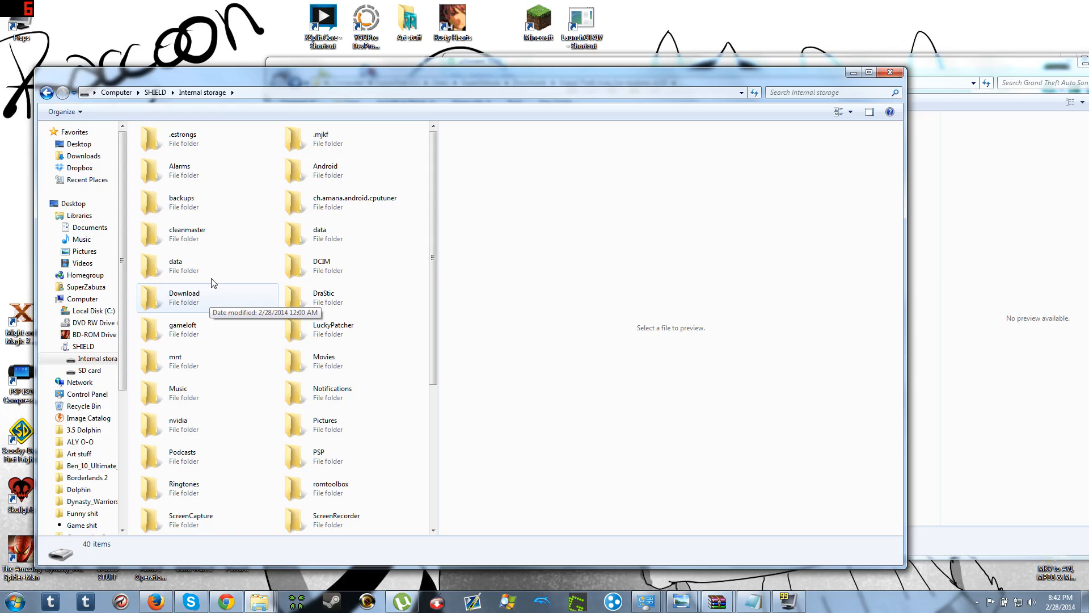
Peek into Download, then go back up to the SHIELD device level and reposition the window
double_click(211, 293)
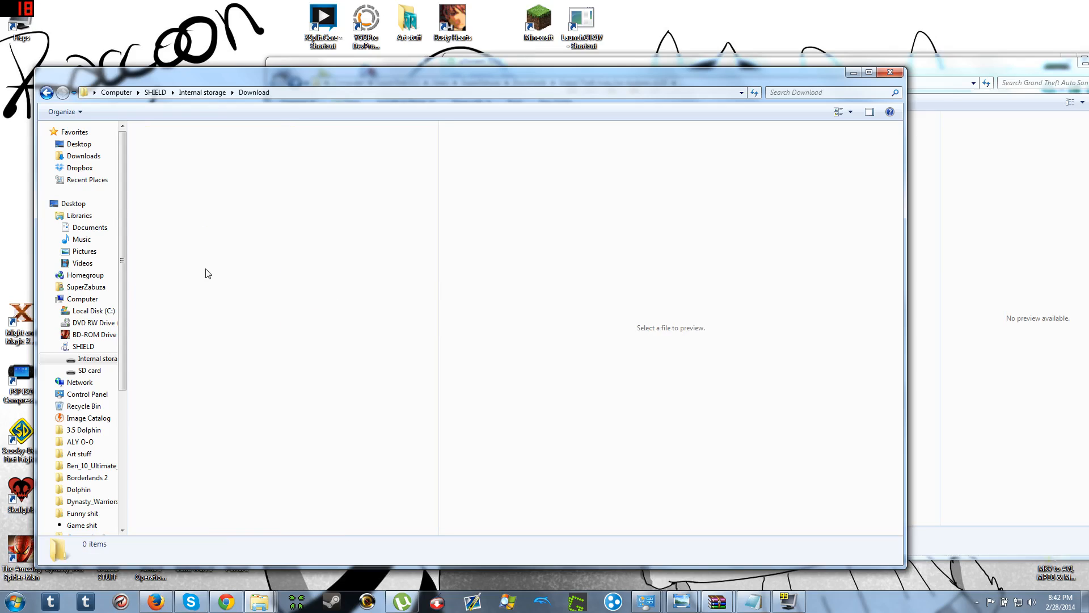
key("BackSpace")
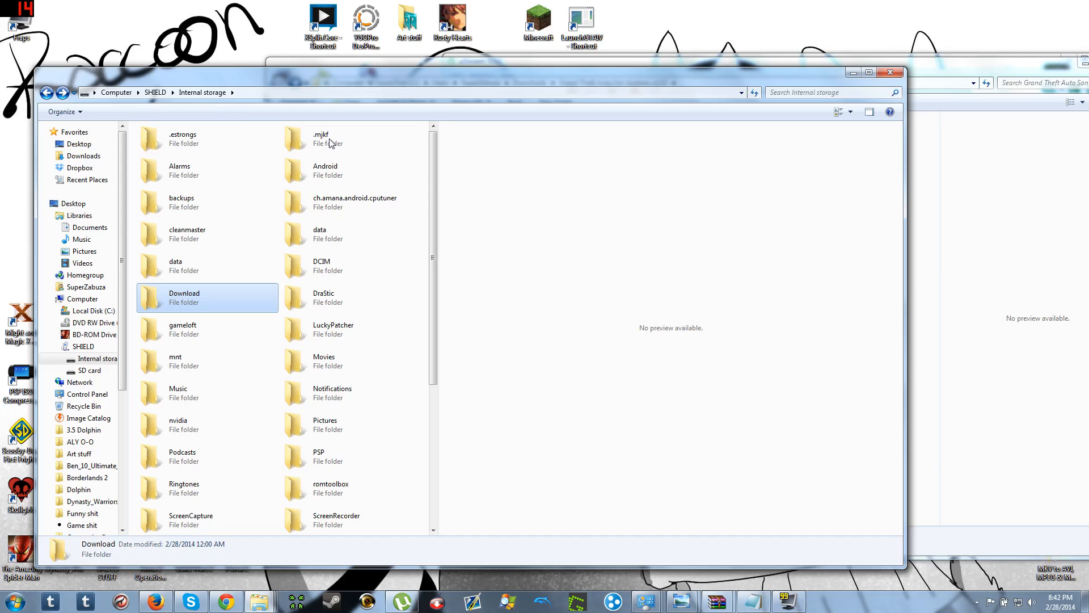
left_click(155, 92)
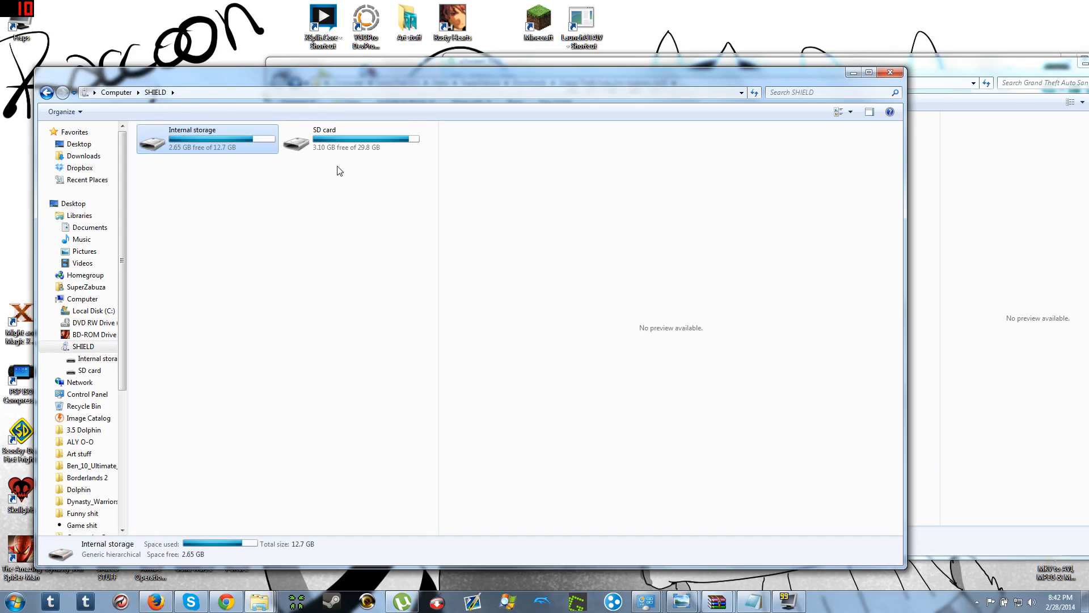
left_click(311, 177)
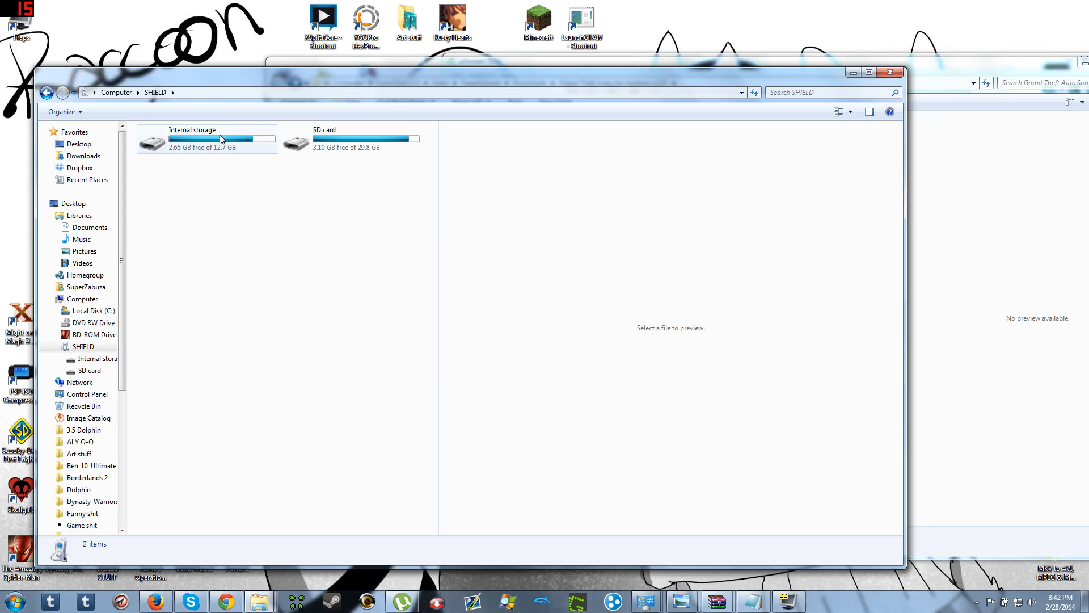
mouse_move(258, 76)
left_mouse_down()
mouse_move(259, 86)
mouse_move(260, 62)
left_mouse_up()
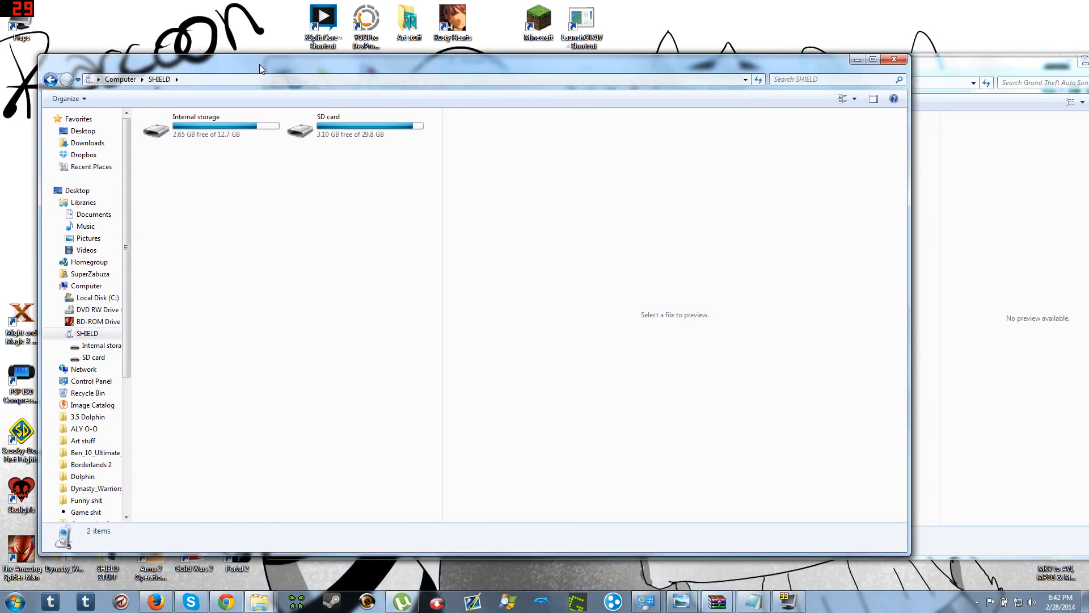
Browse Internal storage > Android > obb on the SHIELD, with com.rockstargames.gtasa selected in the download folder
double_click(250, 131)
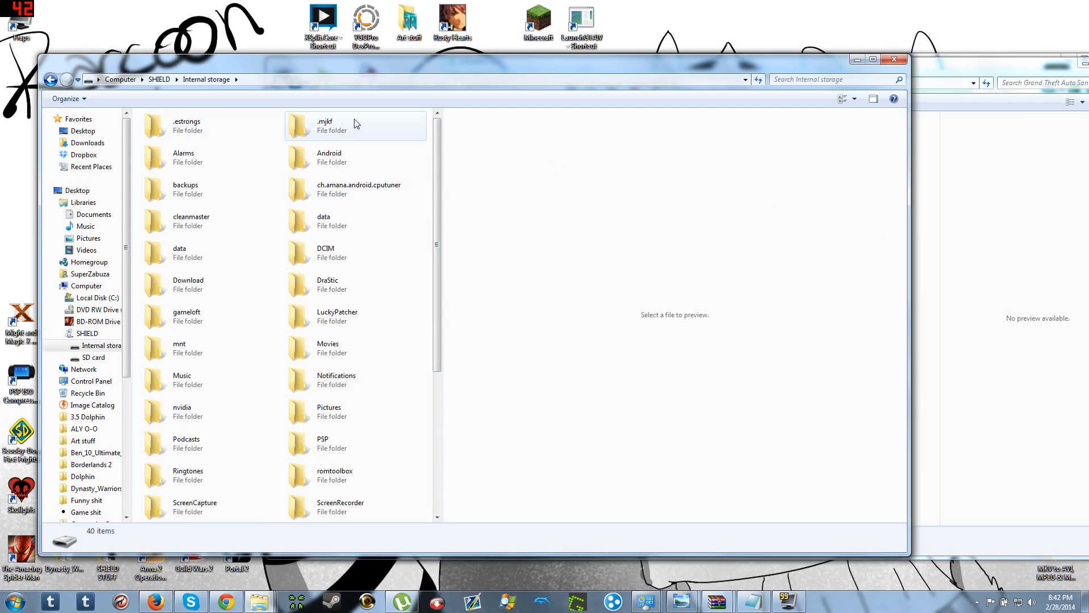
left_click(955, 213)
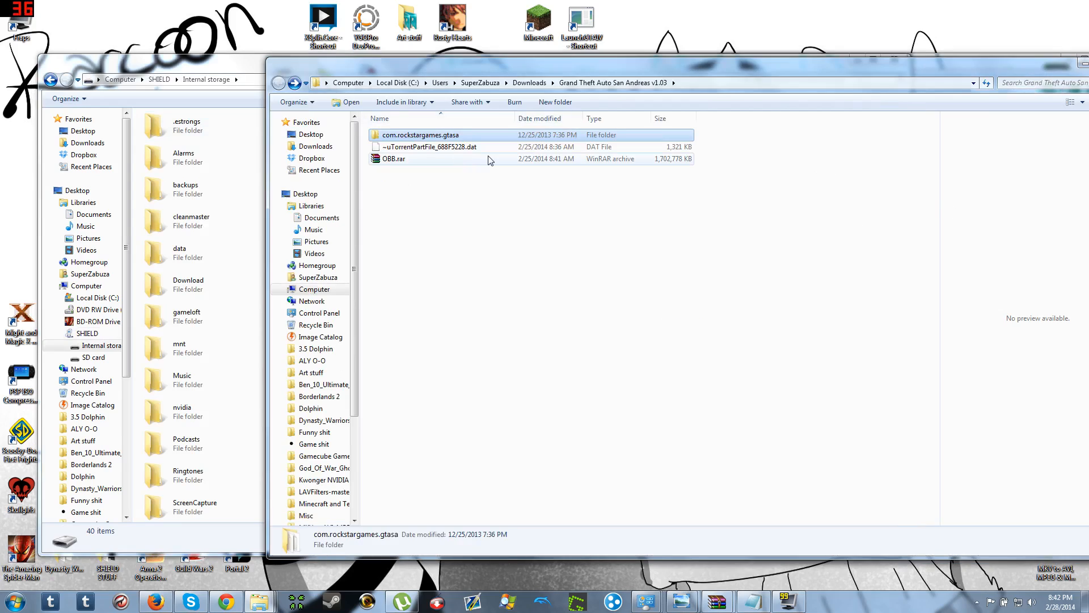
left_click(243, 58)
left_click(841, 211)
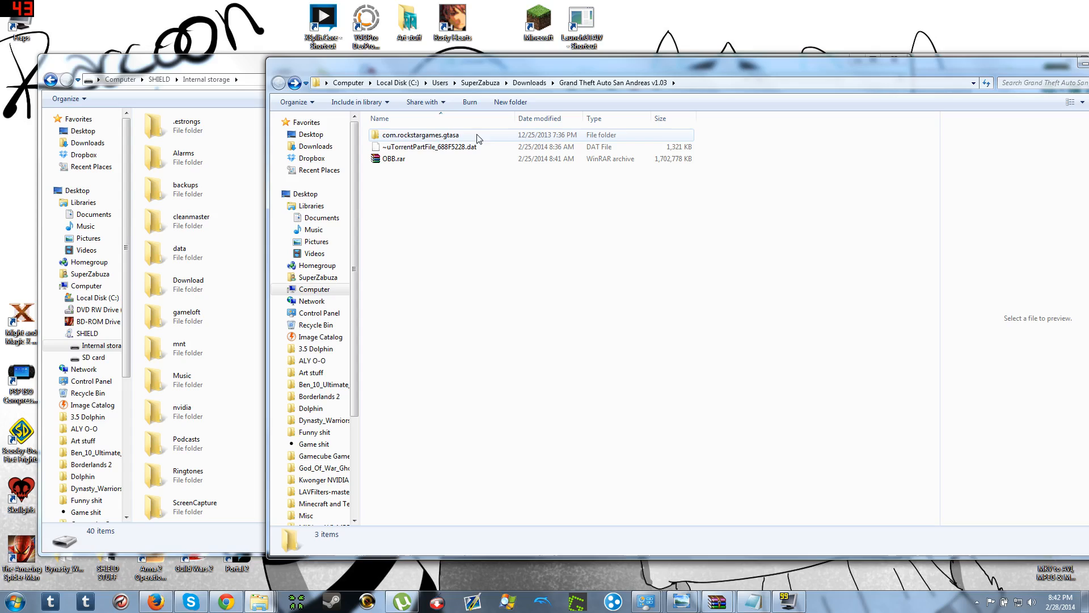
left_click(417, 135)
left_click(195, 68)
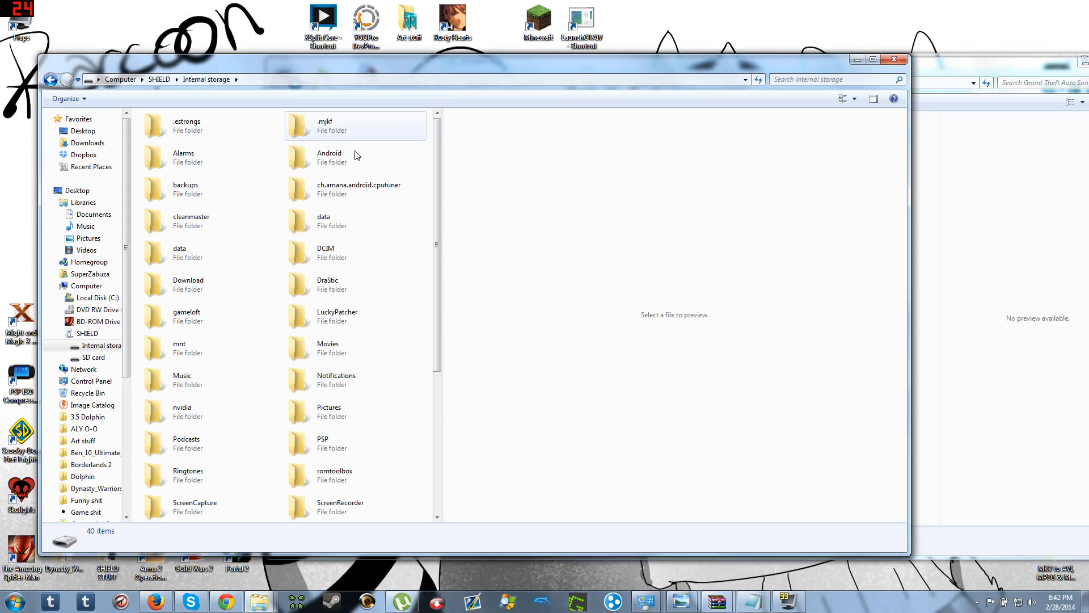
double_click(303, 160)
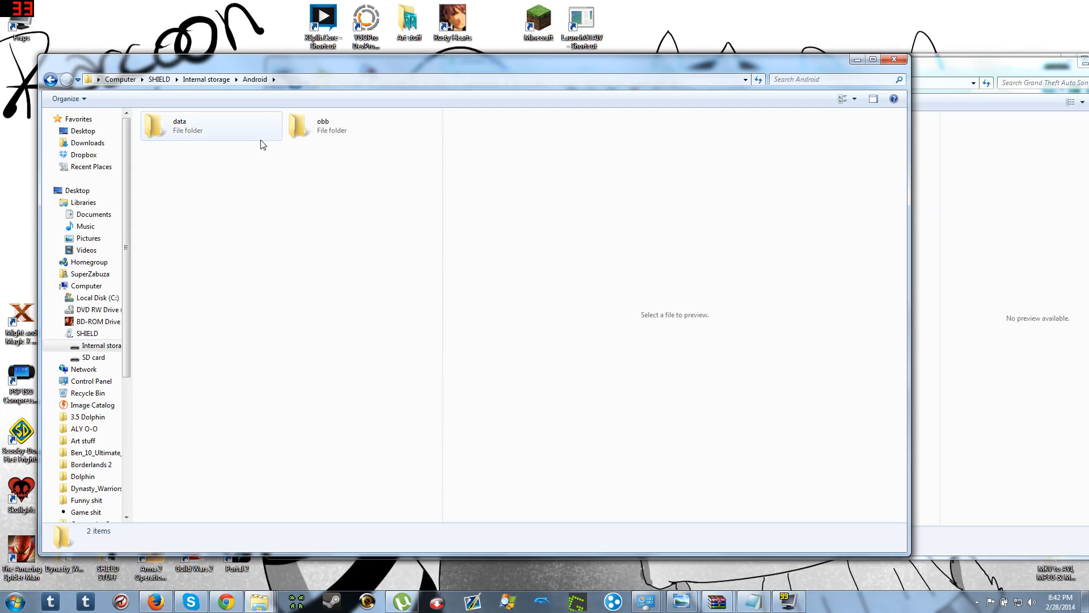
double_click(391, 126)
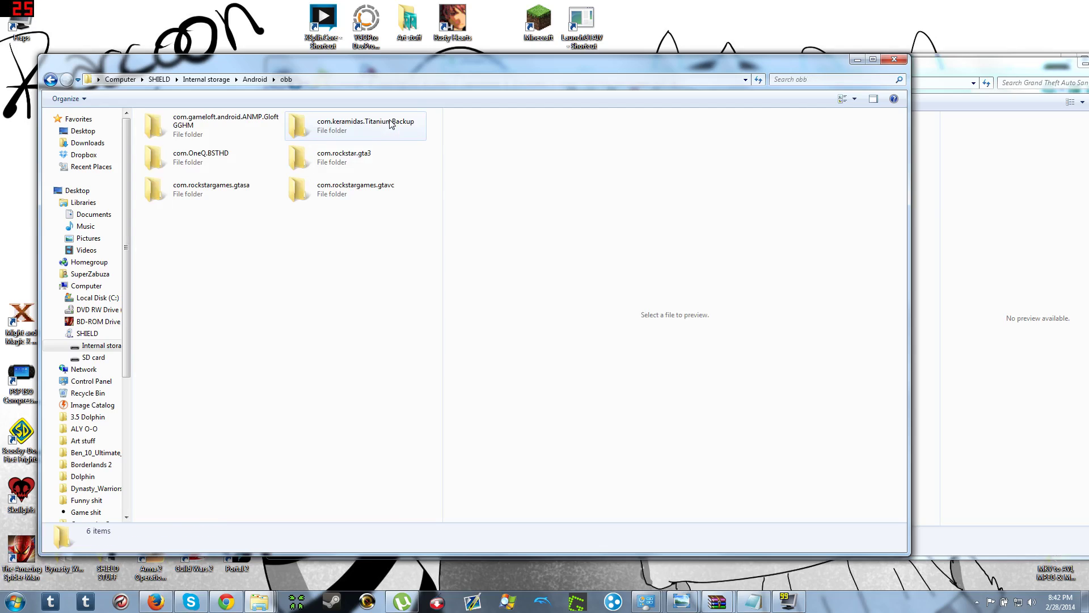
Drag the gtasa folder onto the SHIELD's obb folder, check it, and go back to internal storage
left_click(965, 194)
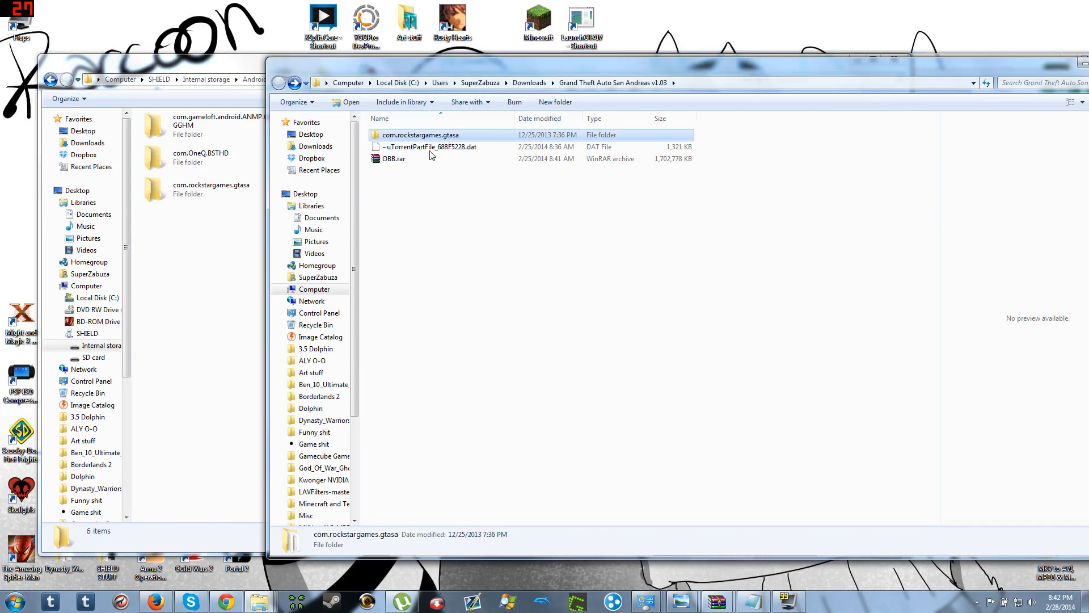
left_click_drag(421, 135, 153, 296)
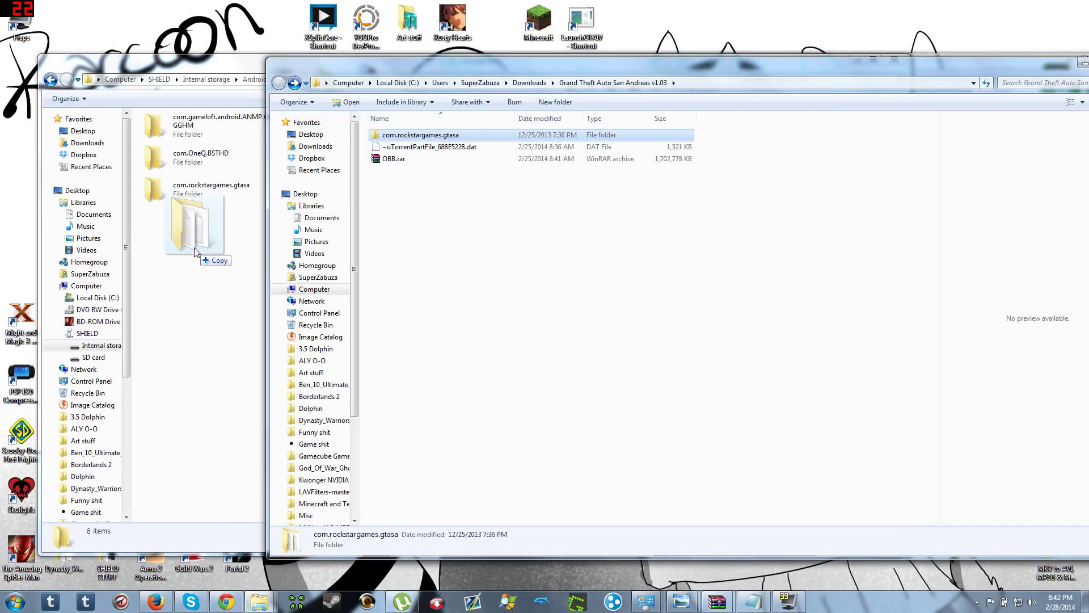
left_click(153, 296)
left_click(365, 188)
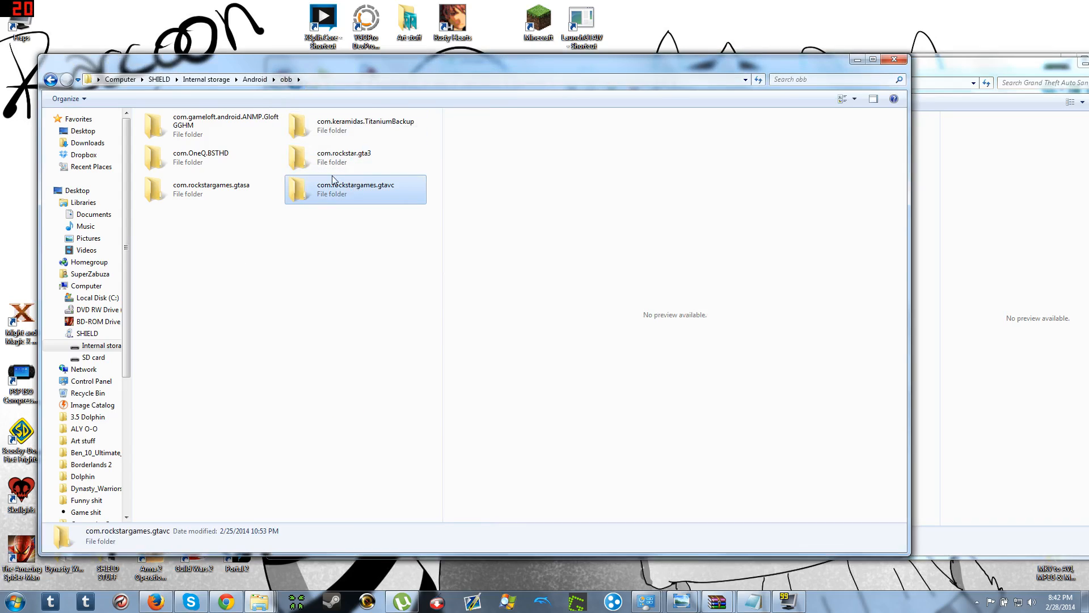
left_click(52, 79)
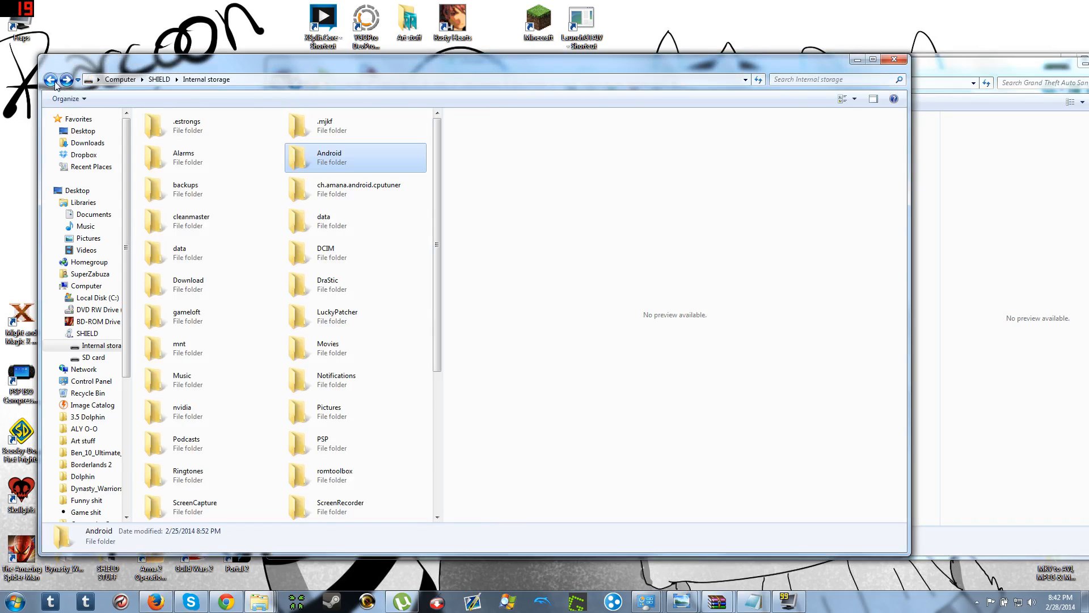
In uTorrent, open the containing folder of The Amazing Spider-Man torrent
left_click(402, 603)
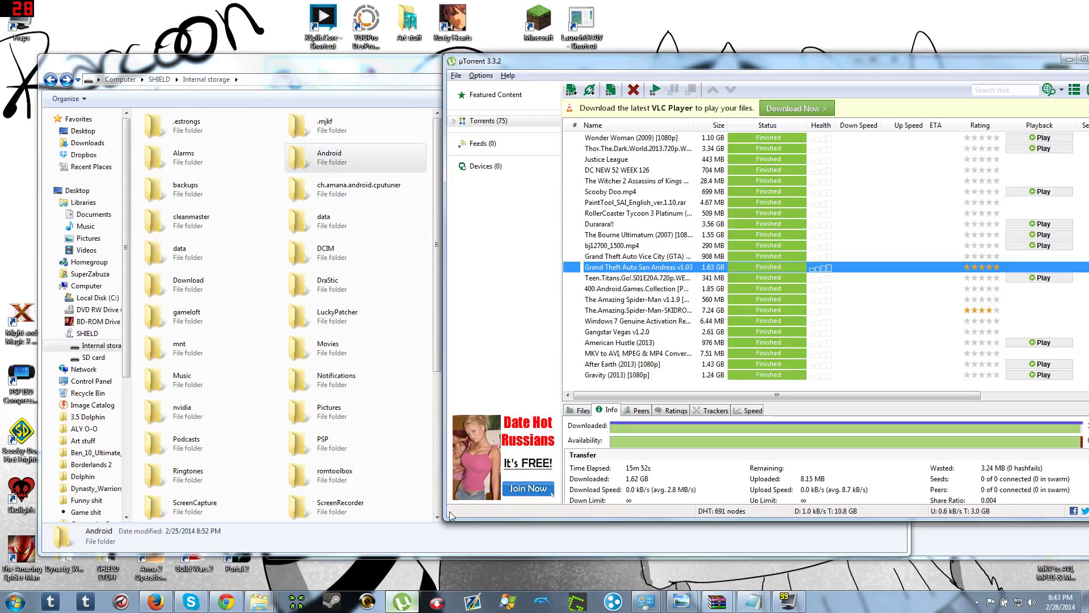
left_click(659, 375)
left_click(659, 353)
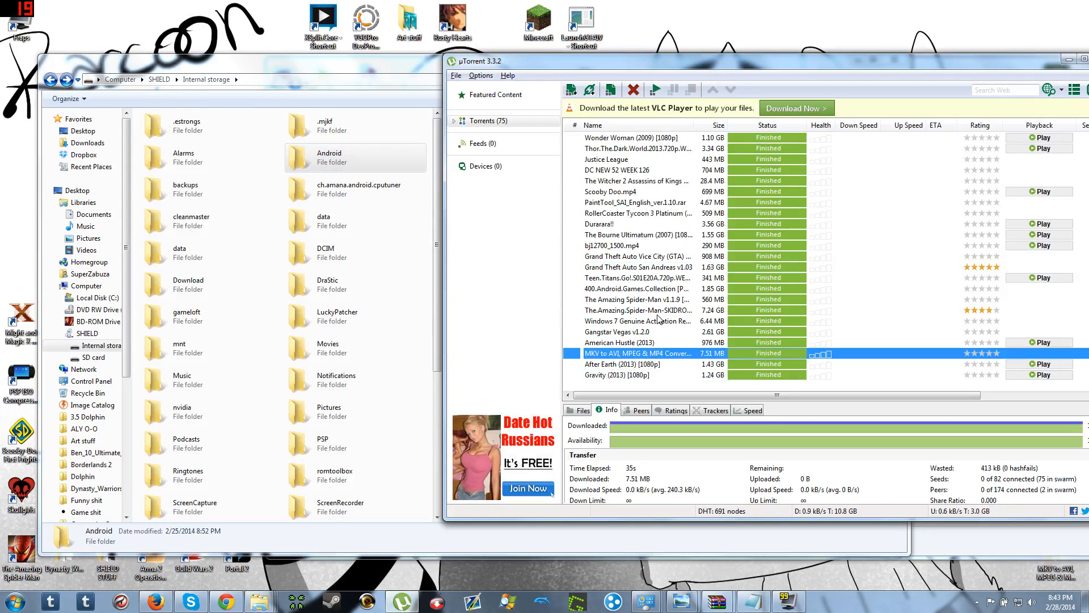
left_click(659, 300)
right_click(660, 300)
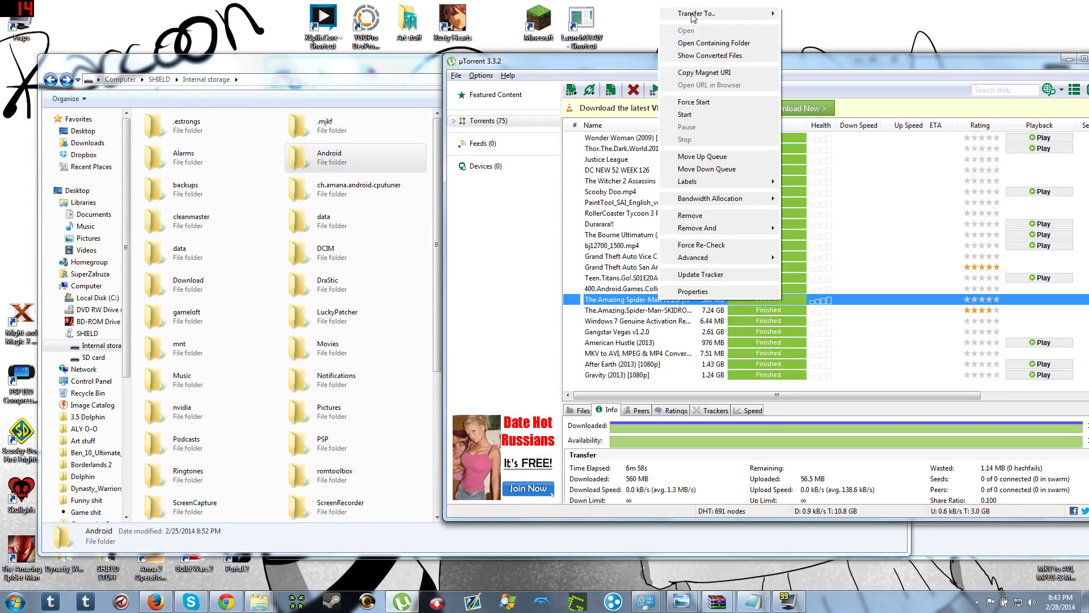
left_click(700, 48)
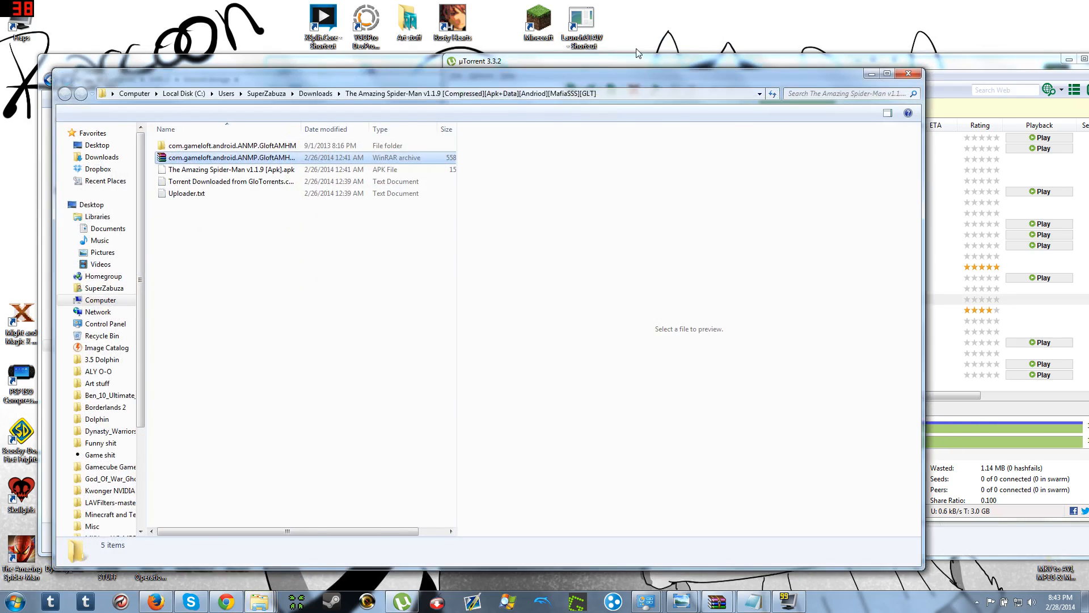
Select the Spider-Man APK in its folder and among the SHIELD's APK files to compare details
left_click_drag(350, 86, 634, 49)
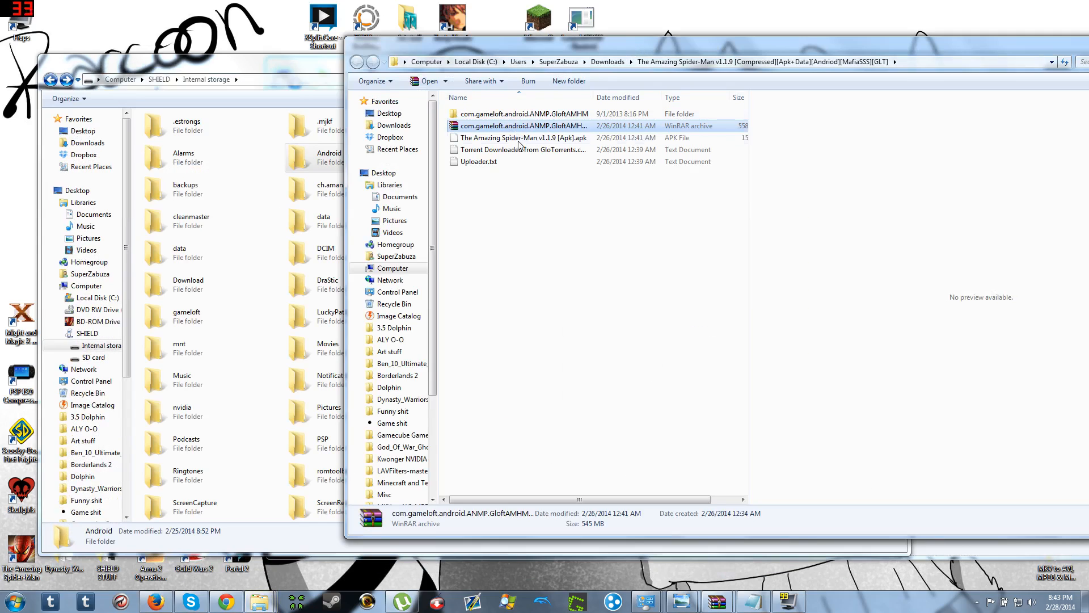
left_click(562, 138)
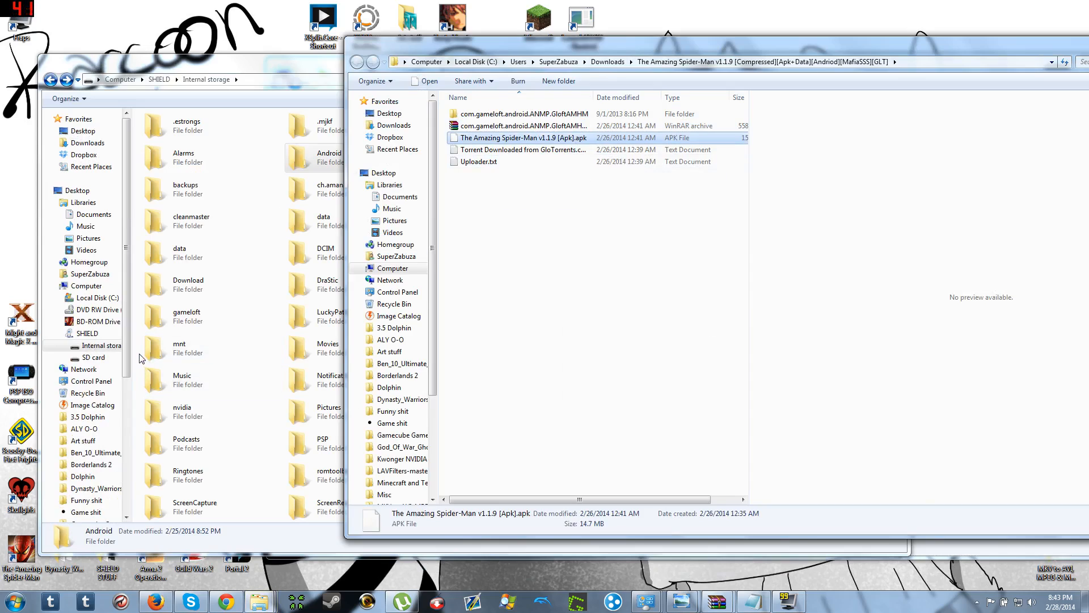
left_click_drag(562, 139, 213, 358)
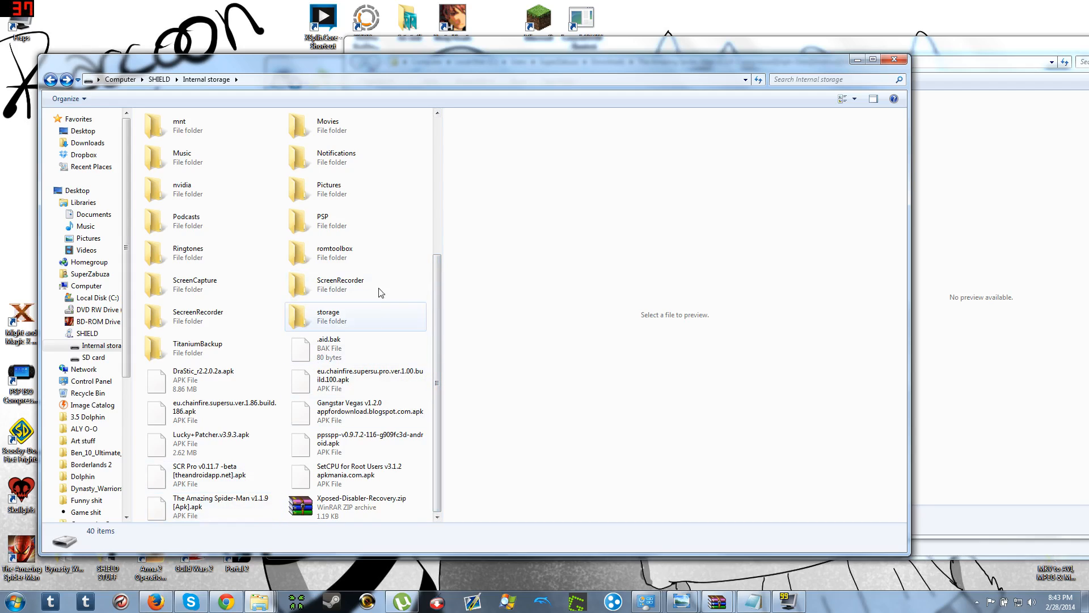
left_click(207, 509)
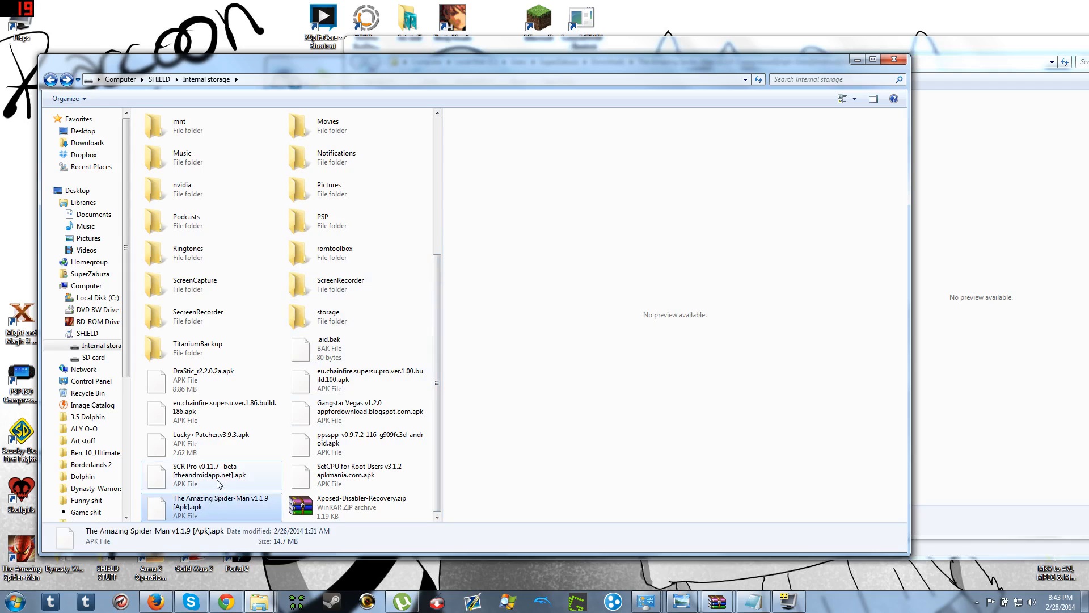
key("Left")
key("Left")
key("Left")
key("Left")
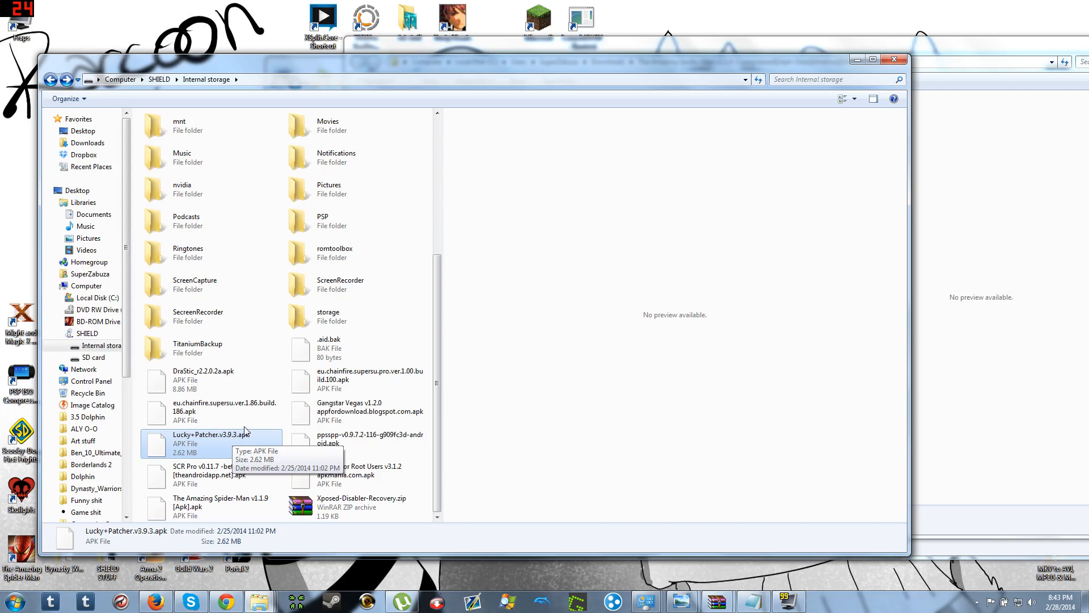
On the SHIELD, check com.rockstargames.gtavc in Android/obb, then open Android/data
left_click(962, 211)
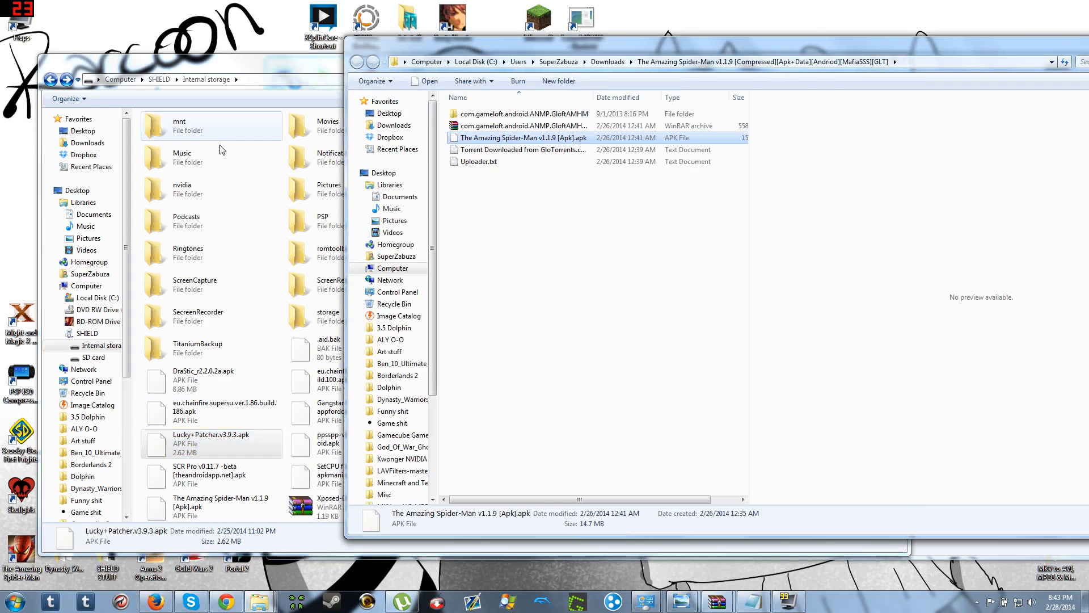
left_click(238, 190)
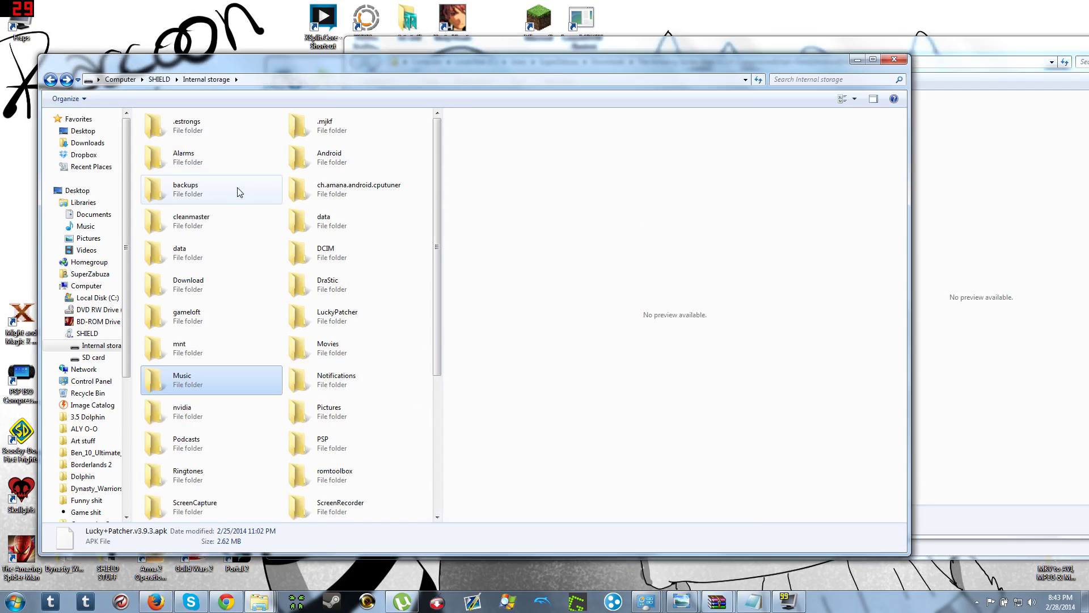
double_click(332, 158)
double_click(341, 128)
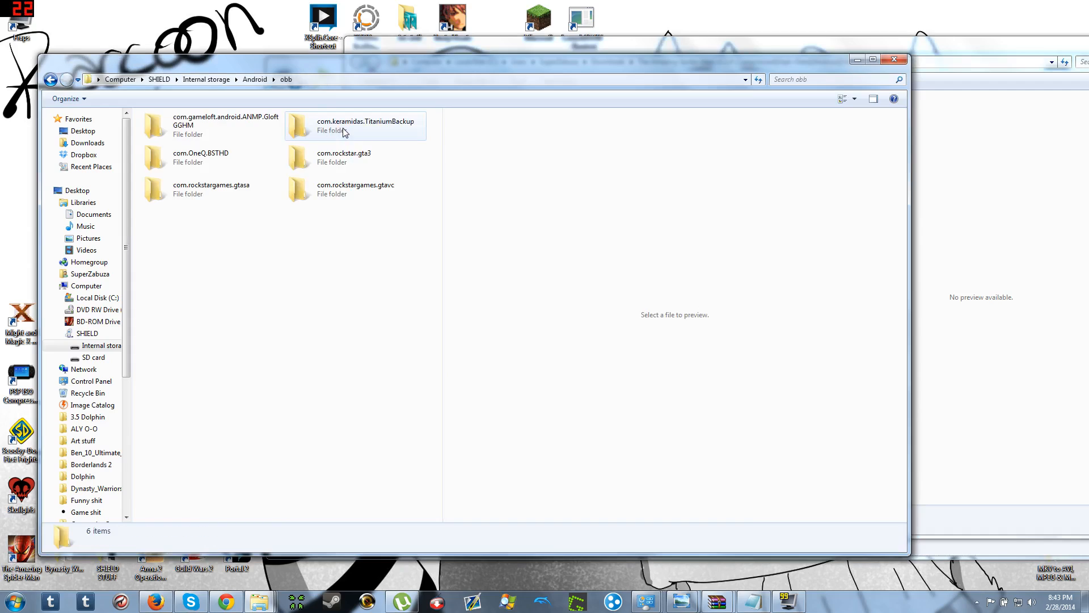
left_click(346, 199)
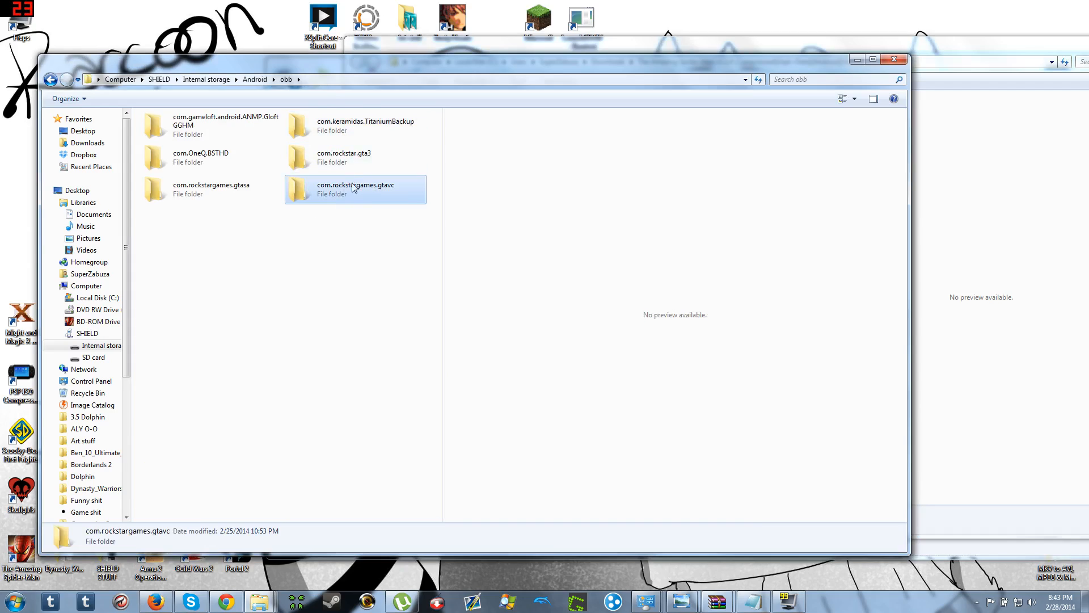
key("BackSpace")
double_click(244, 139)
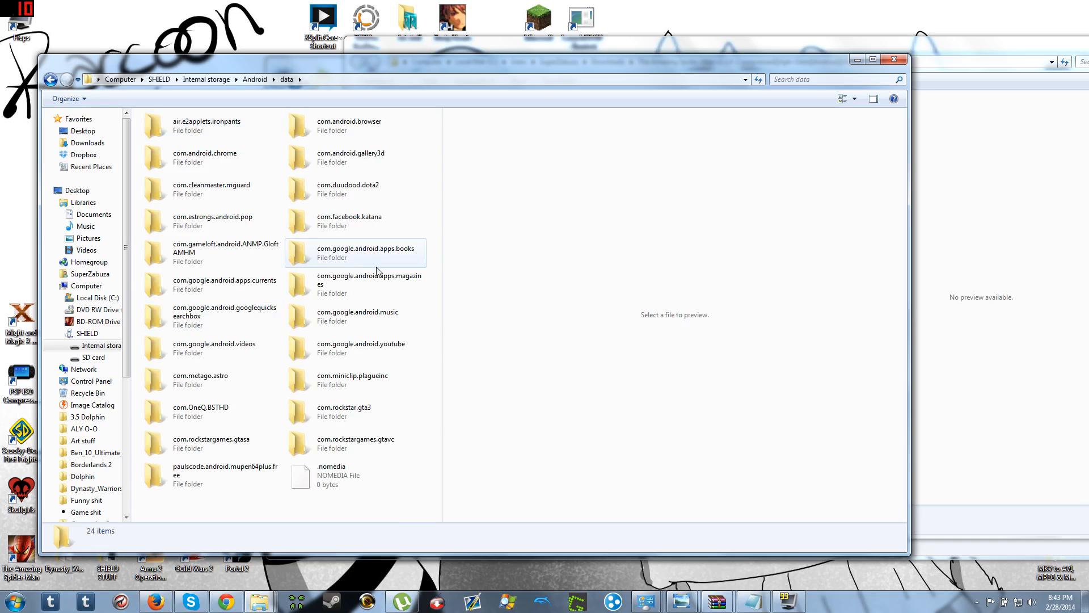
left_click(953, 239)
Bring uTorrent forward with Gangstar Vegas selected, toggling against the SHIELD data window
left_click(410, 601)
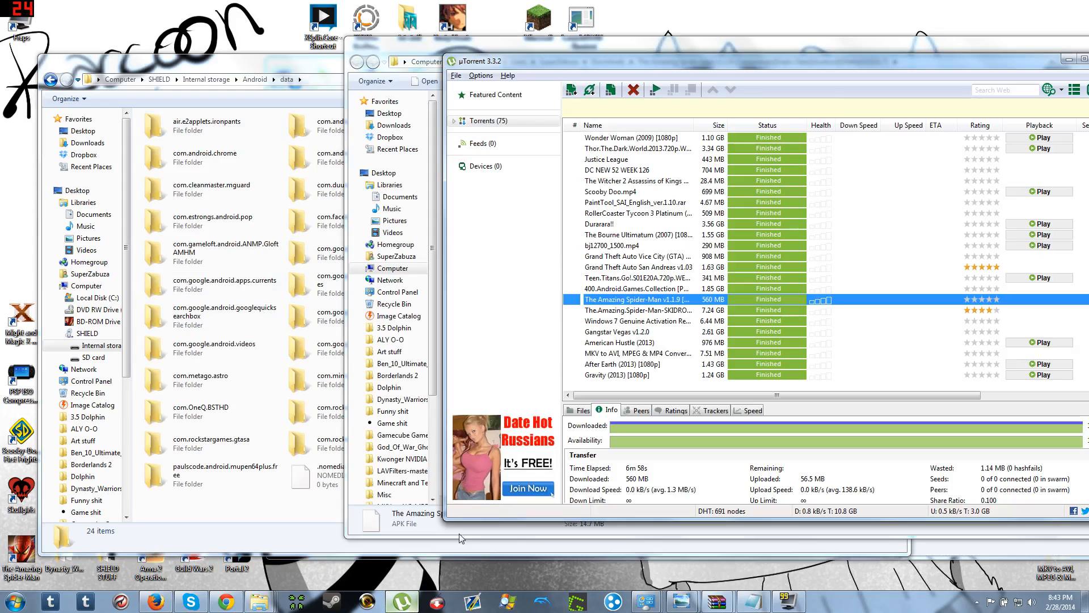
left_click(647, 333)
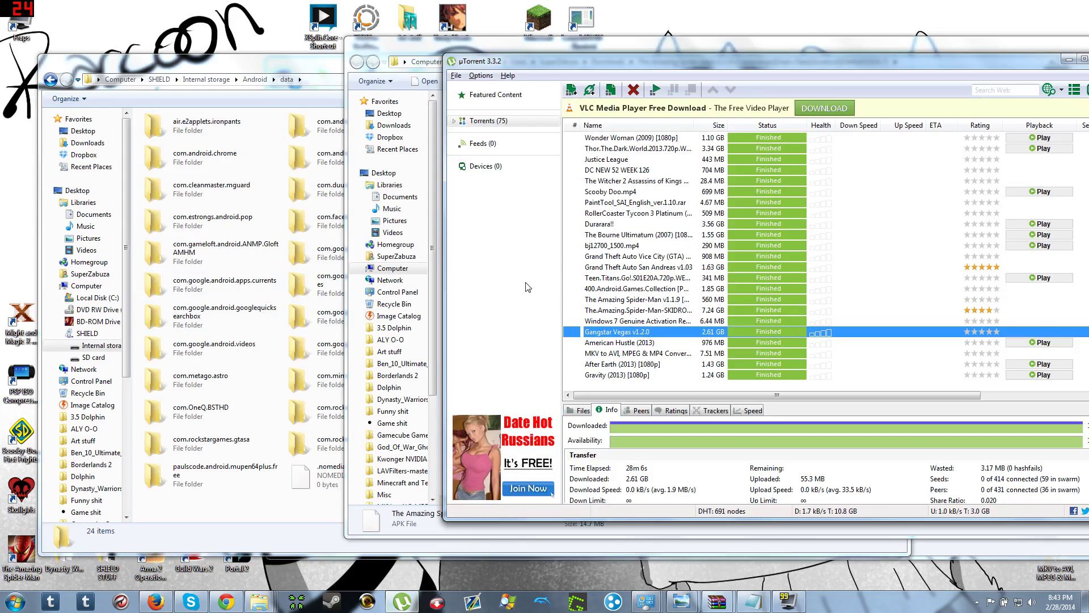
left_click(233, 81)
left_click(938, 75)
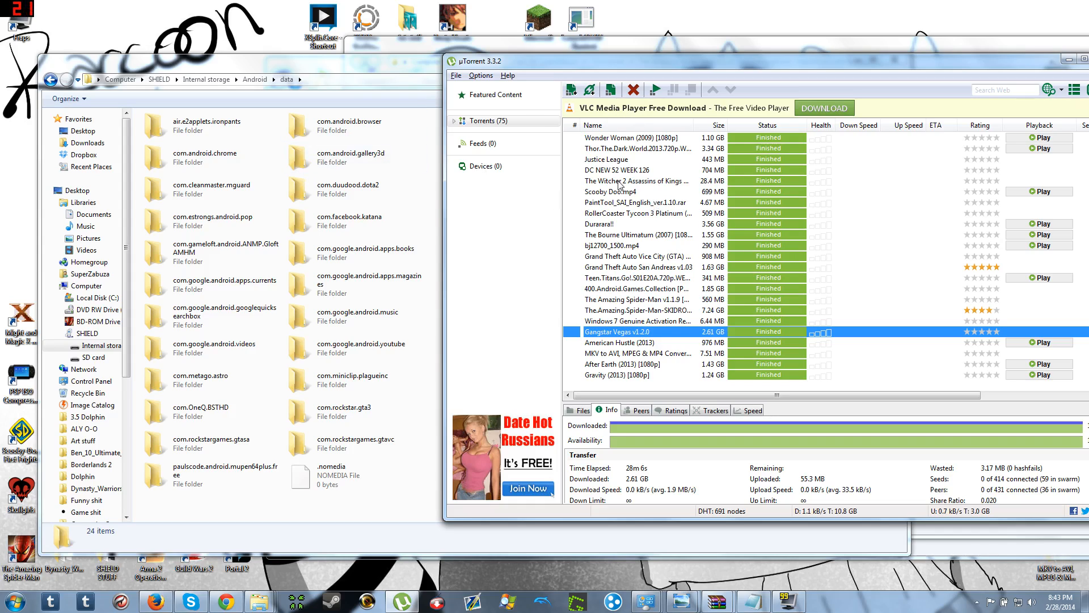
scroll(642, 248, "up", 5)
scroll(643, 247, "up", 3)
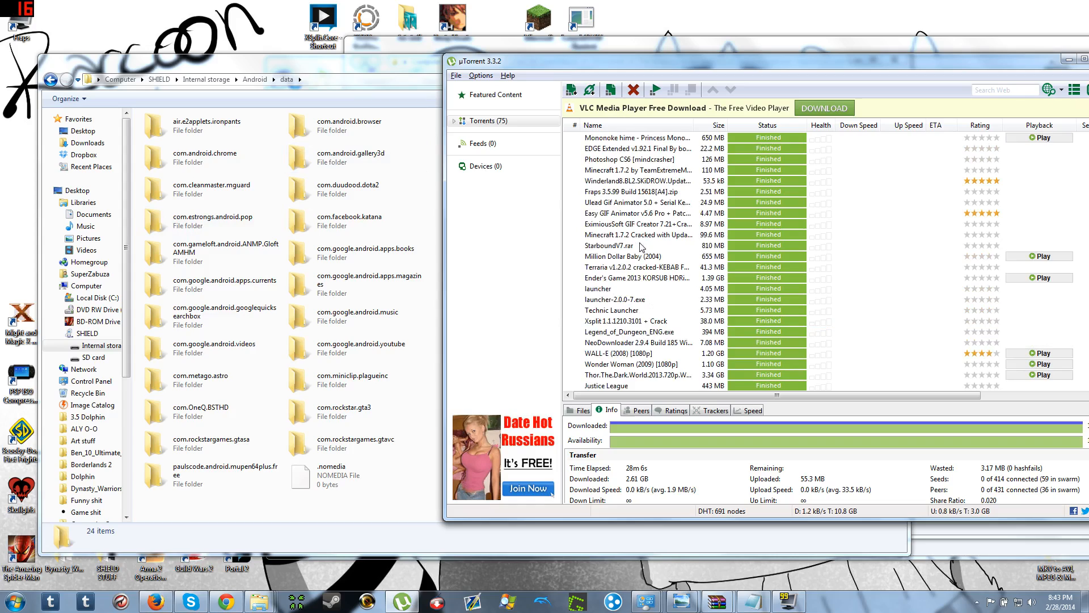
scroll(642, 247, "up", 2)
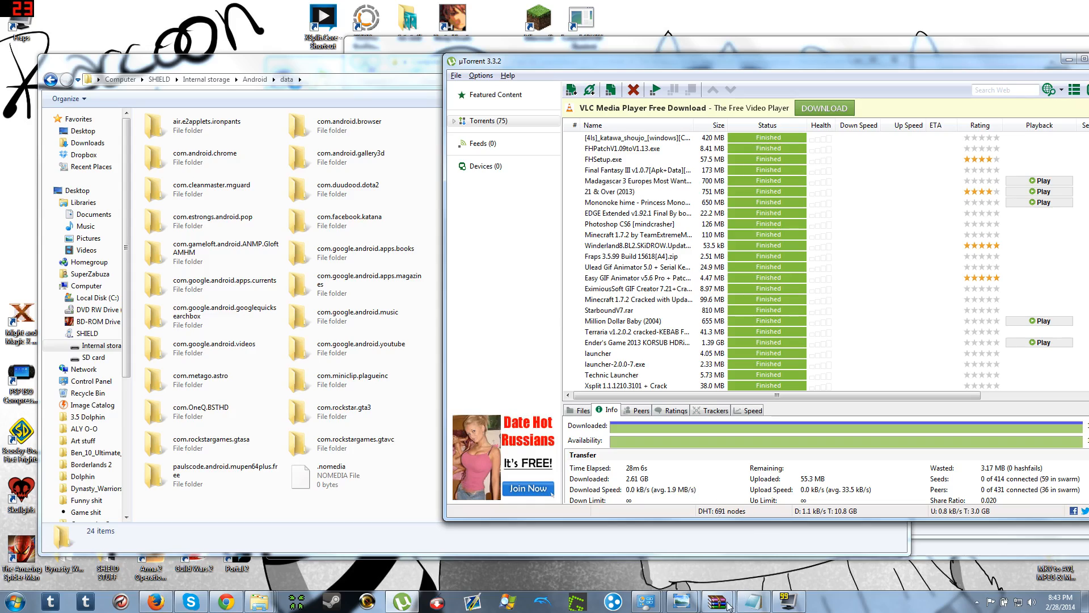
mouse_move(646, 600)
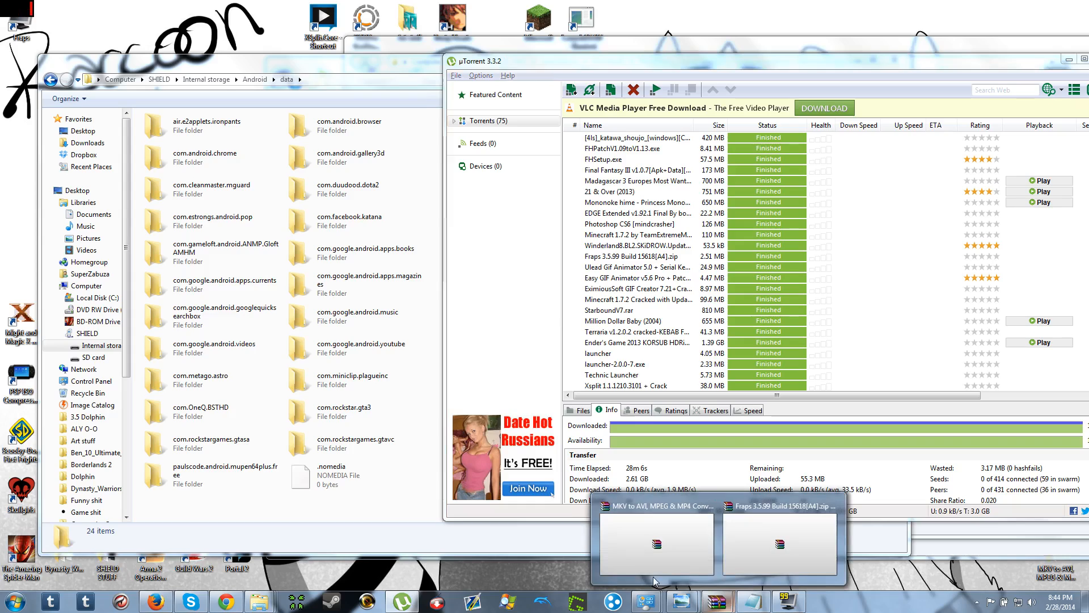
Move the SHIELD data window down-right and put the torrent list back in front
left_click(315, 510)
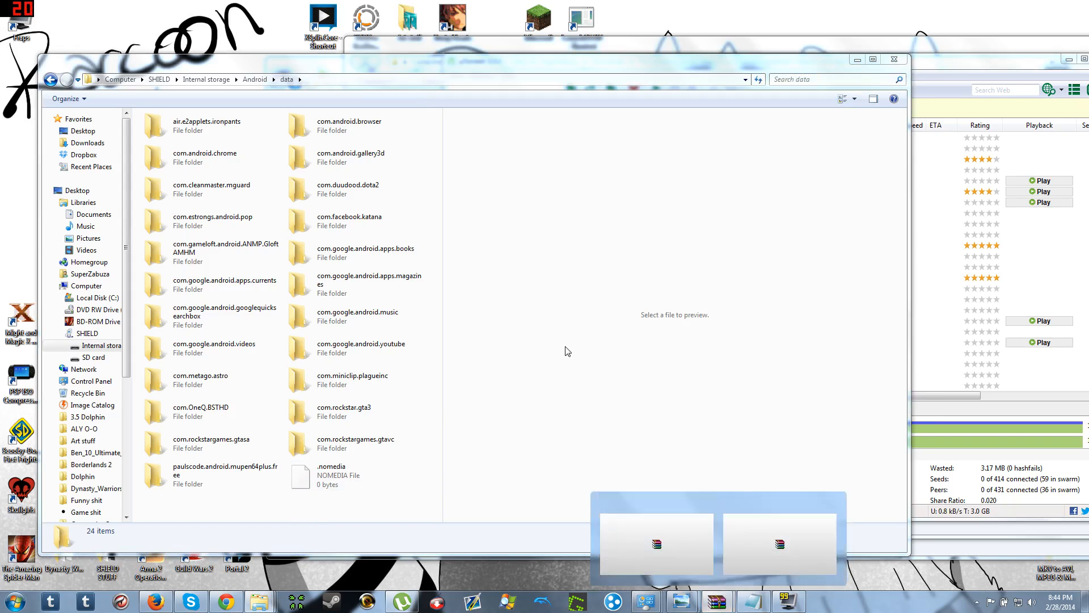
mouse_move(616, 70)
left_mouse_down()
mouse_move(748, 144)
mouse_move(645, 67)
left_mouse_up()
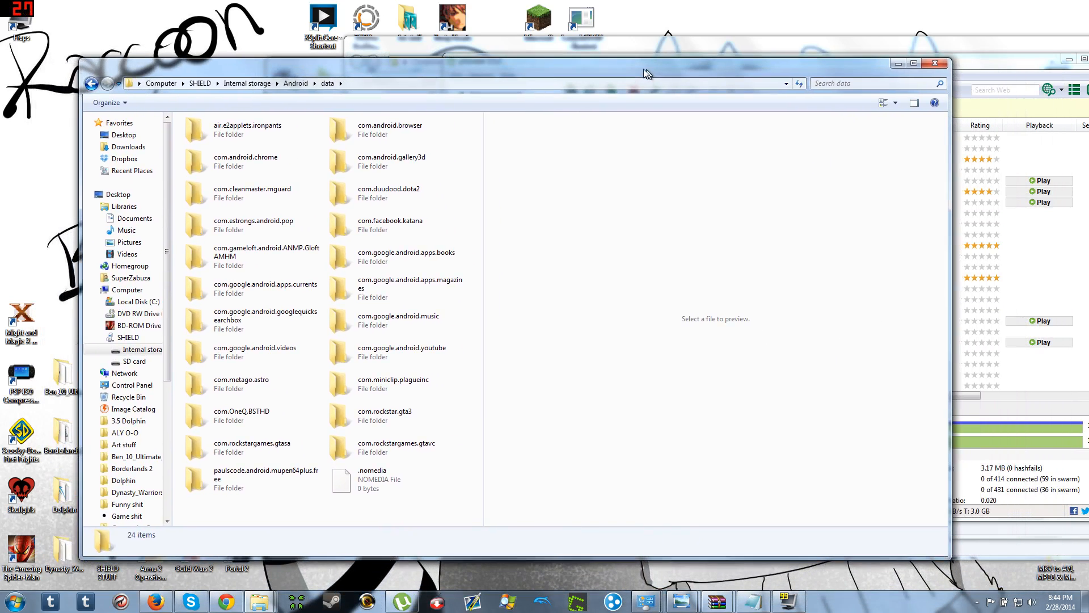
left_click(974, 63)
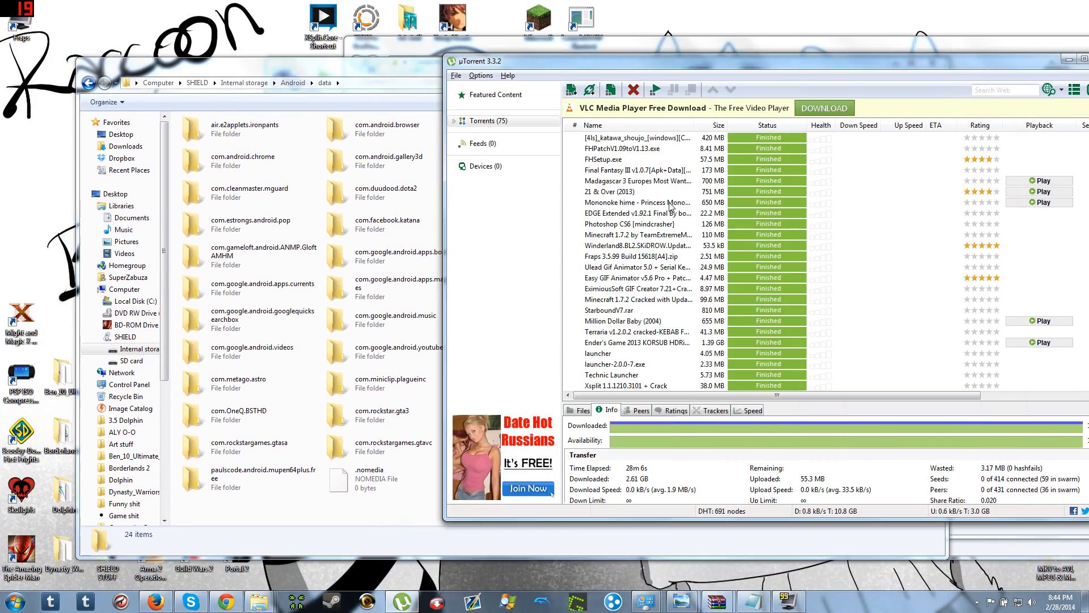
scroll(678, 316, "down", 6)
scroll(677, 315, "down", 6)
Select the San Andreas then Vice City torrents, and bring the SHIELD data window forward
left_click(677, 315)
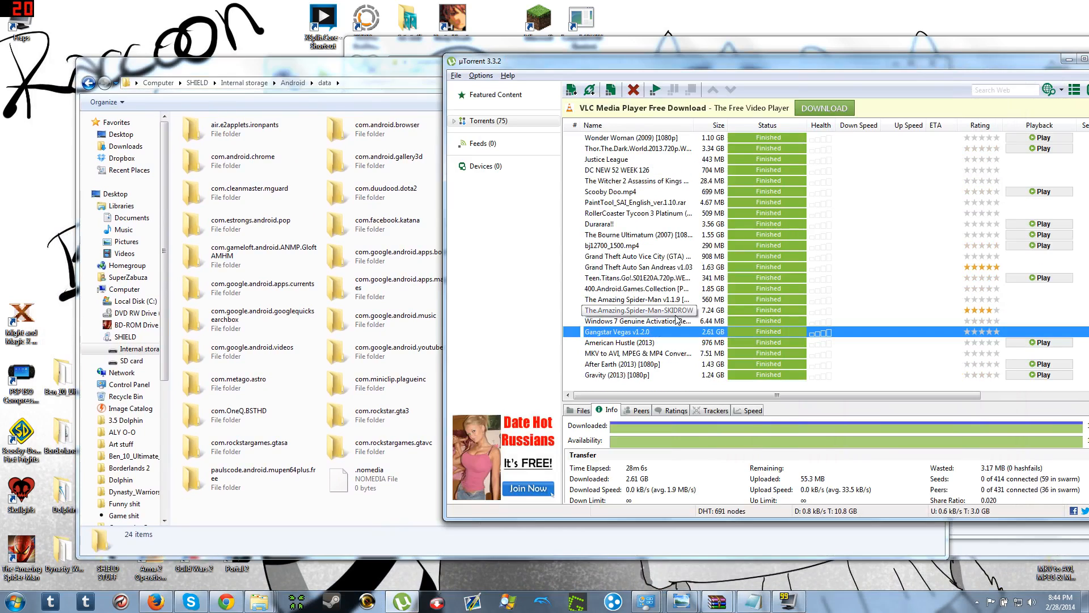
scroll(678, 318, "down", 1)
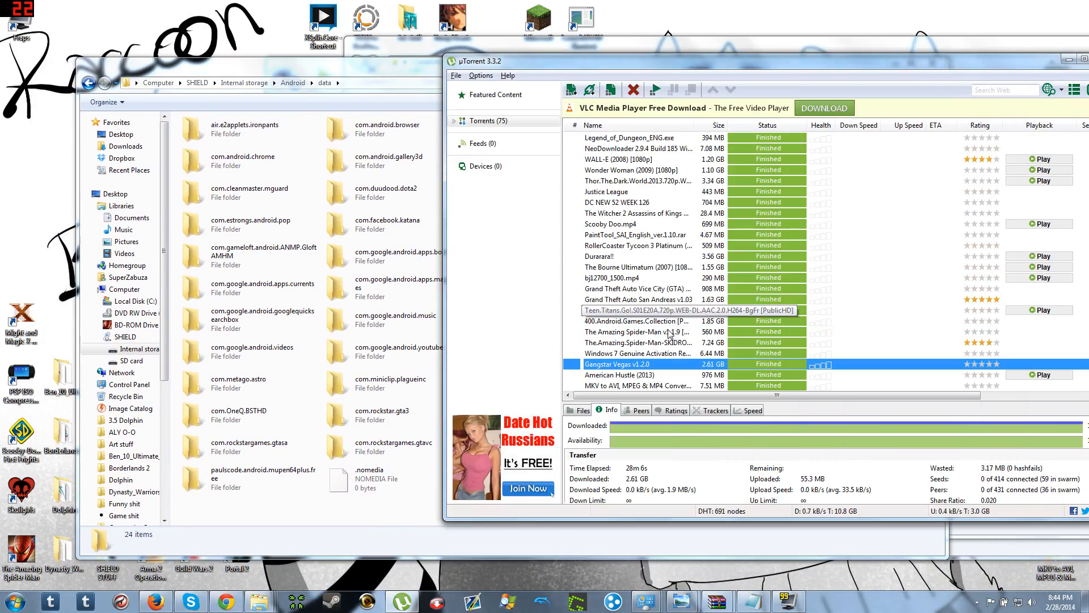
left_click(657, 299)
left_click(664, 289)
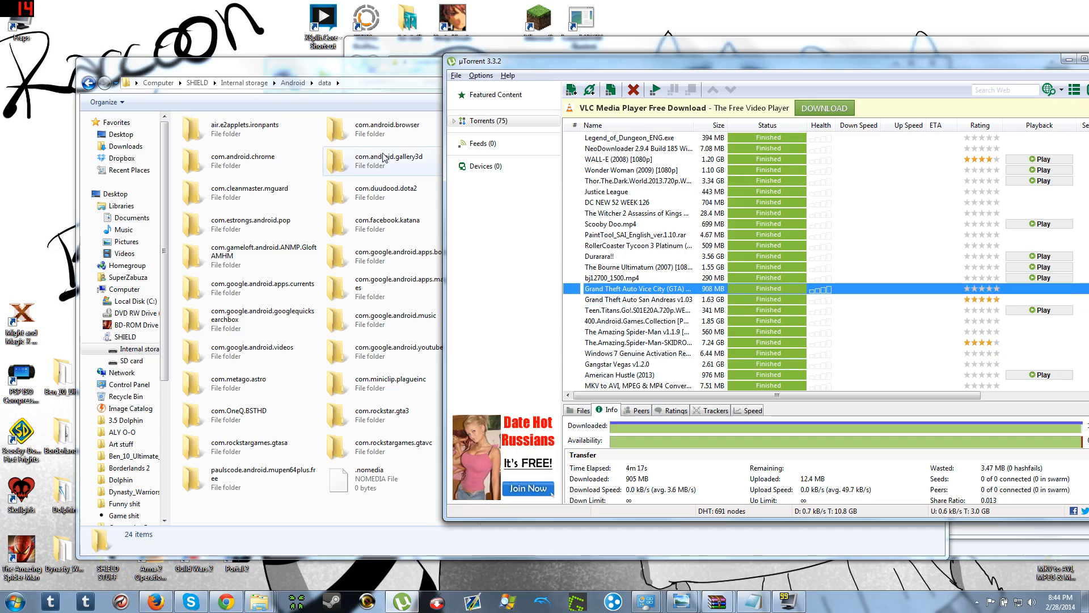
mouse_move(348, 64)
left_mouse_down()
mouse_move(365, 61)
mouse_move(383, 22)
left_mouse_up()
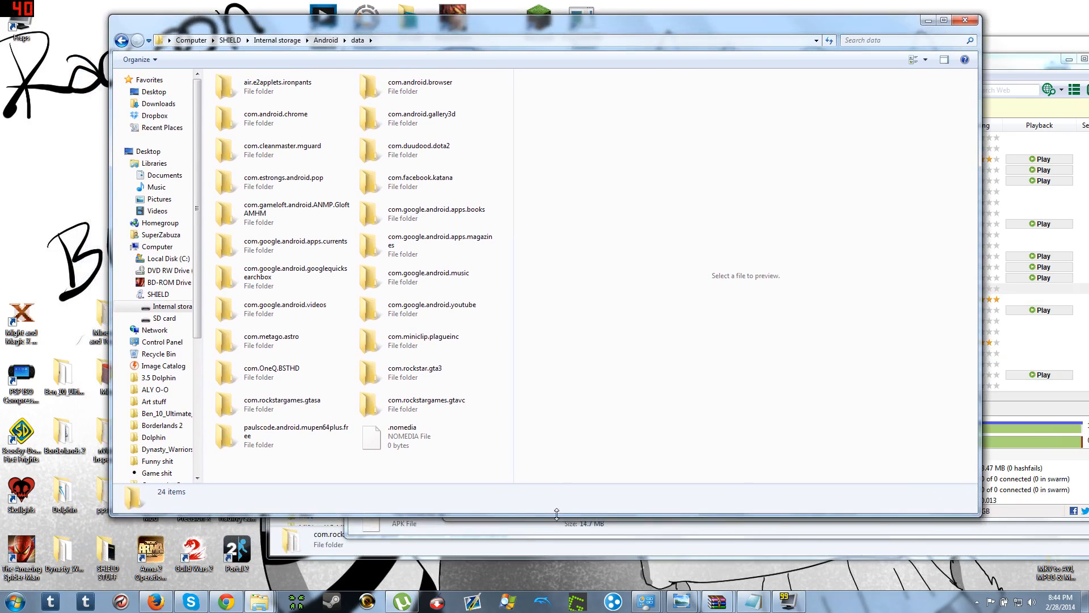
Make the SHIELD data window taller and shift uTorrent left over it
left_click_drag(557, 514, 562, 570)
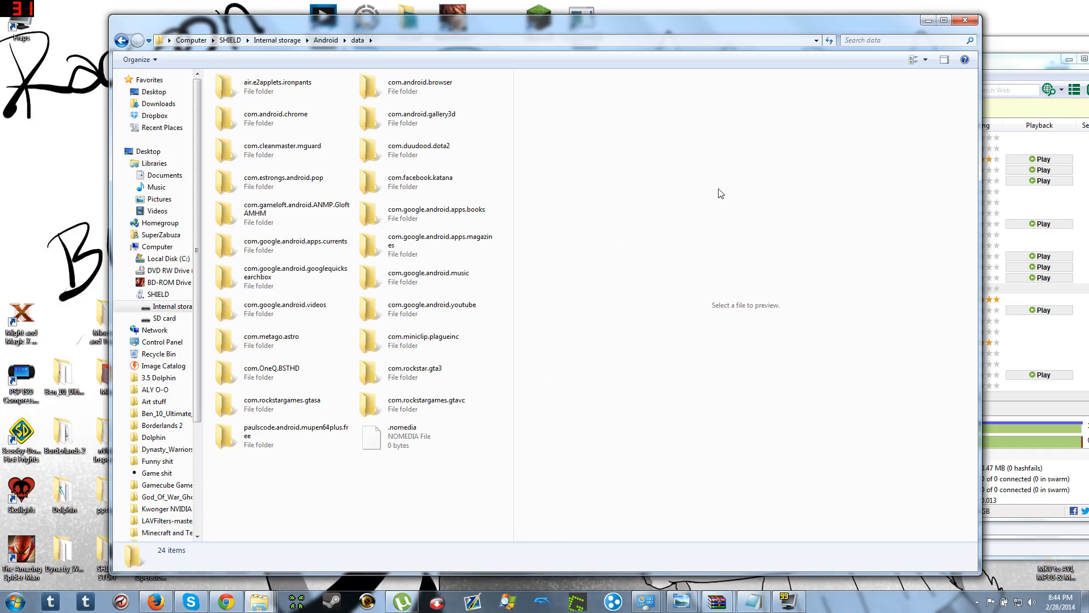
left_click_drag(1017, 65, 978, 63)
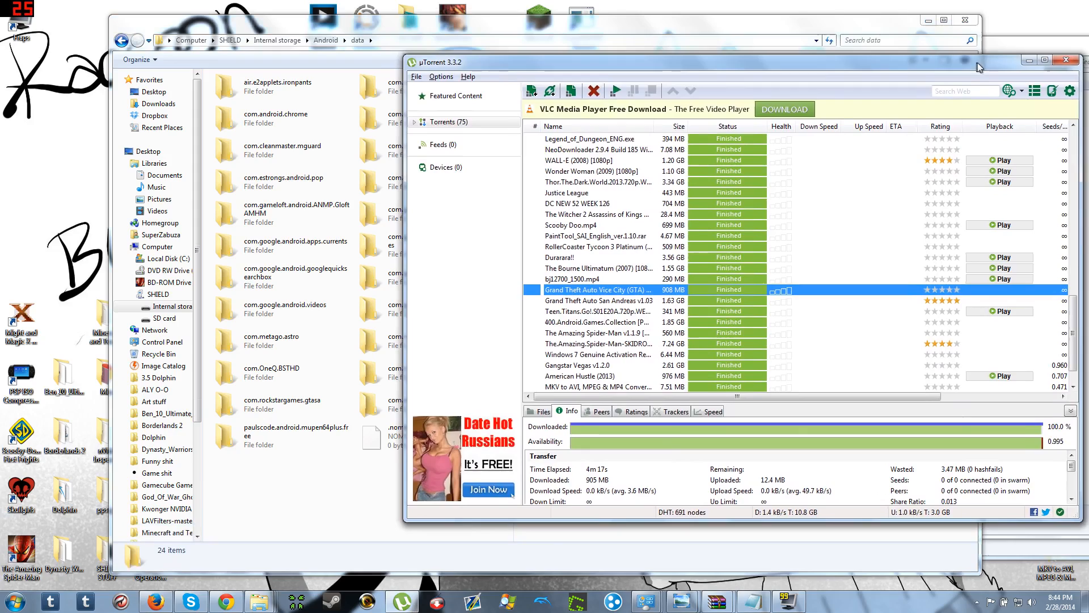